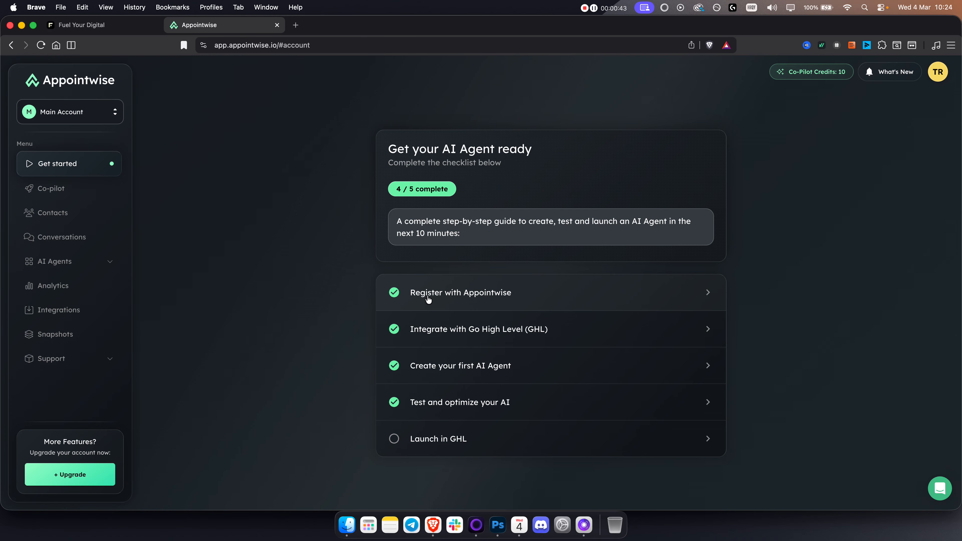
Step: Open the checklist item for integrating with Go High Level to bring up the Appointwise snapshot import instructions
left_click(471, 330)
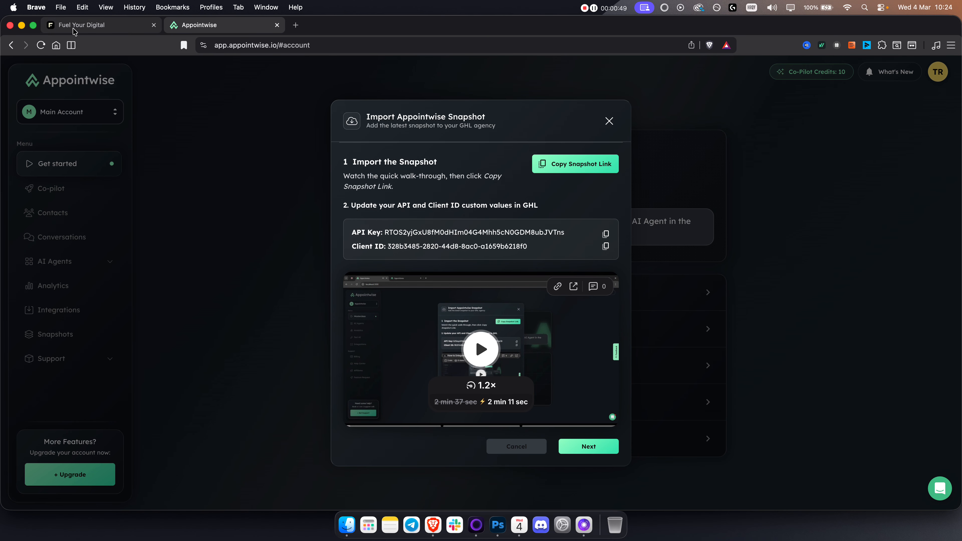
left_click(81, 25)
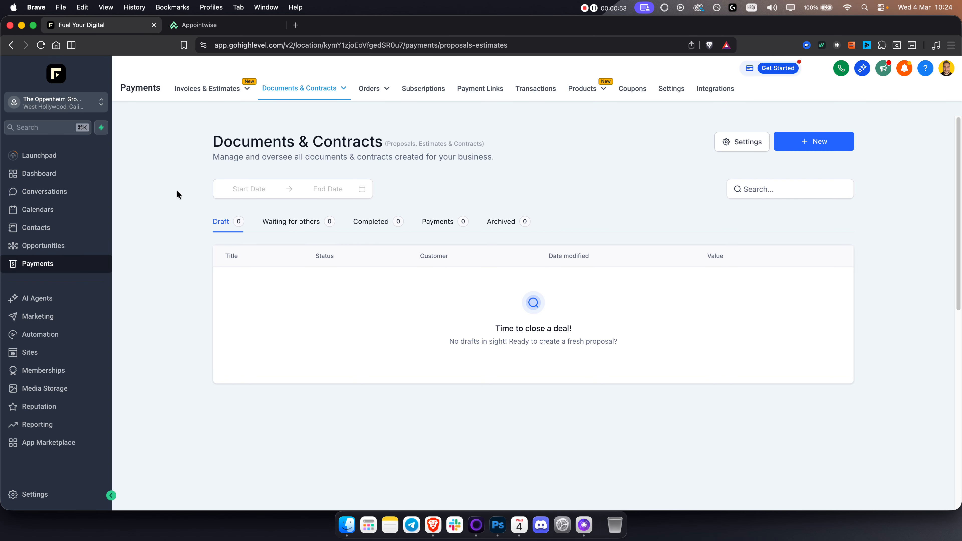
left_click(201, 26)
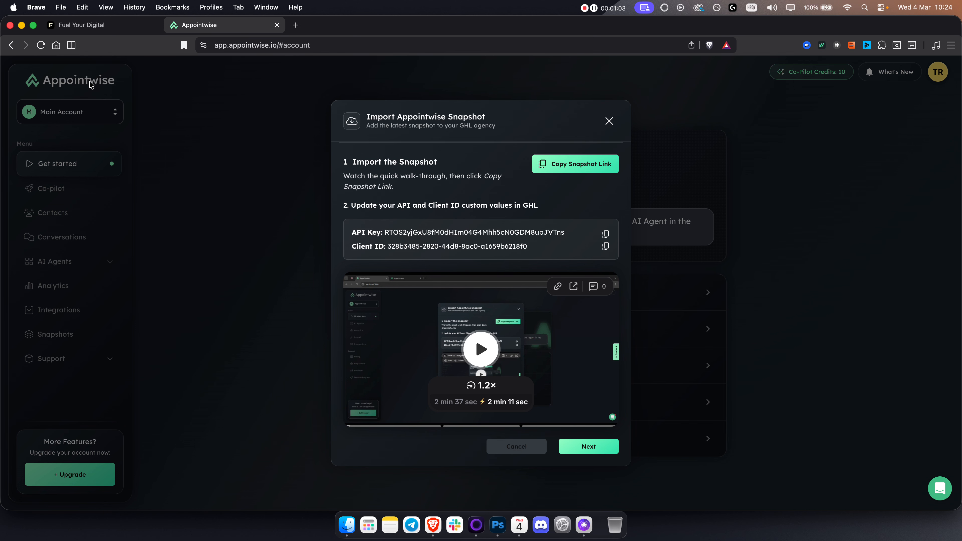
left_click(104, 27)
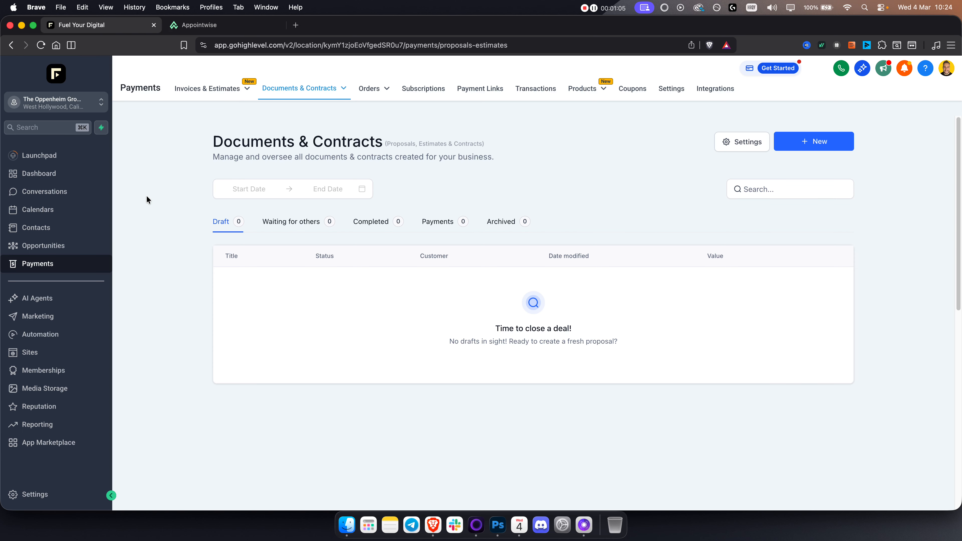
left_click(226, 23)
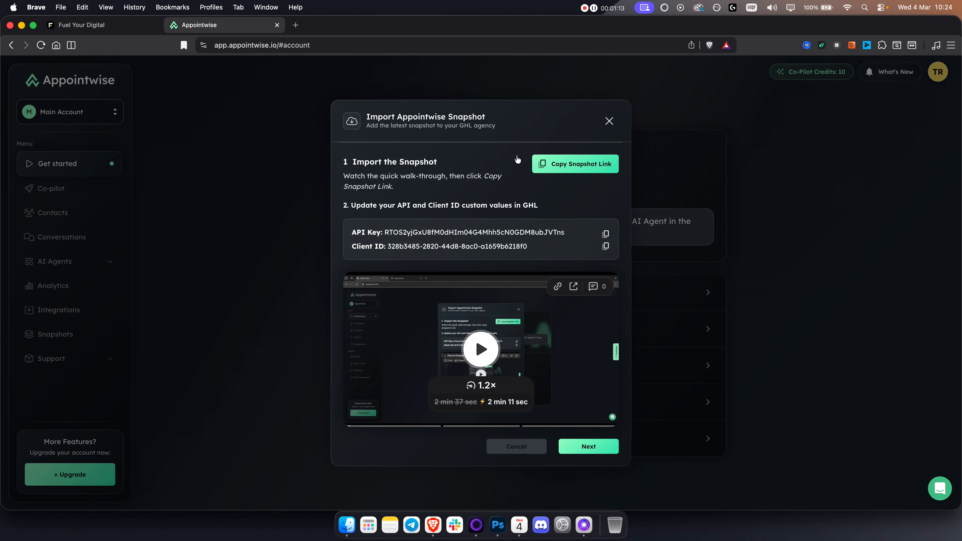
Step: Switch to GoHighLevel and leave The Oppenheim Group sub-account for the agency view
left_click(111, 27)
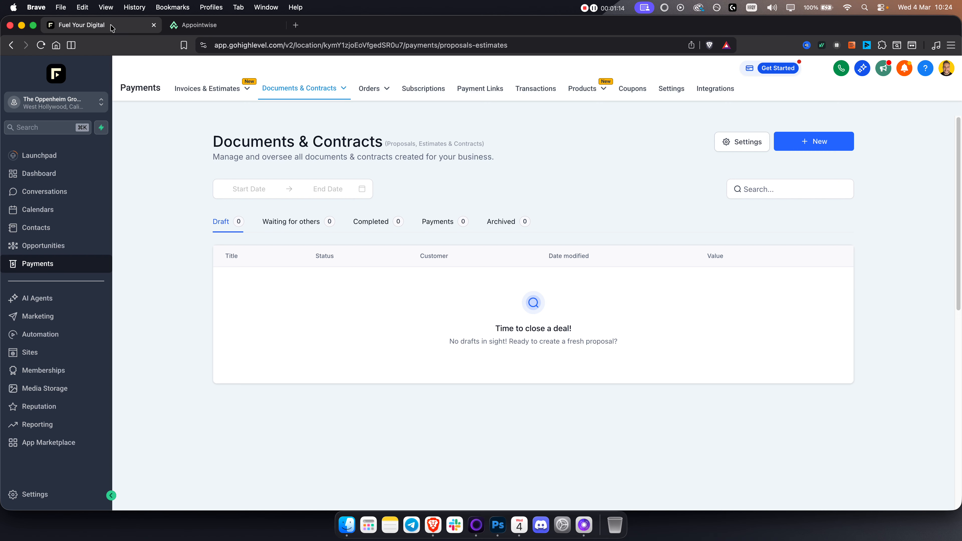
left_click(86, 111)
left_click(155, 131)
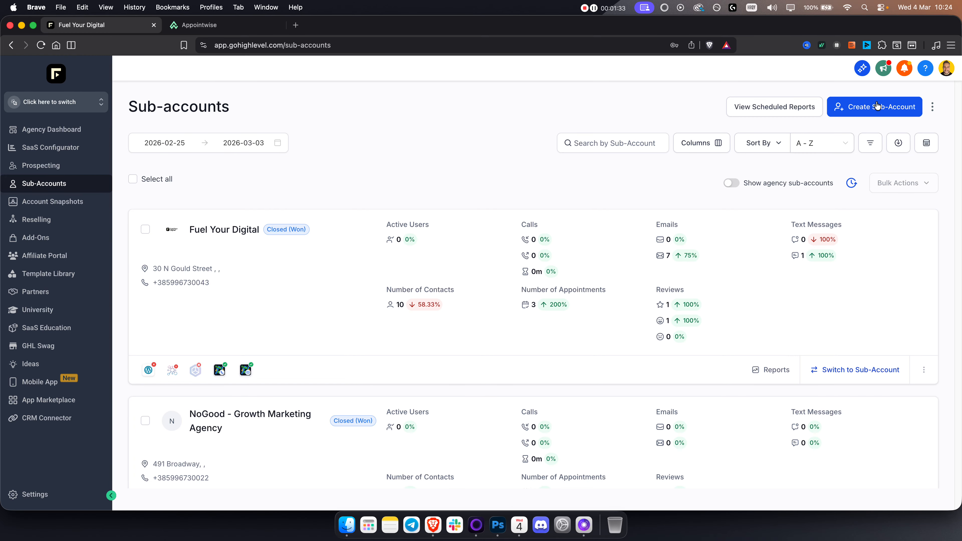
Step: Start creating a regular sub-account from the Affiliate Marketing Agency snapshot template
left_click(857, 111)
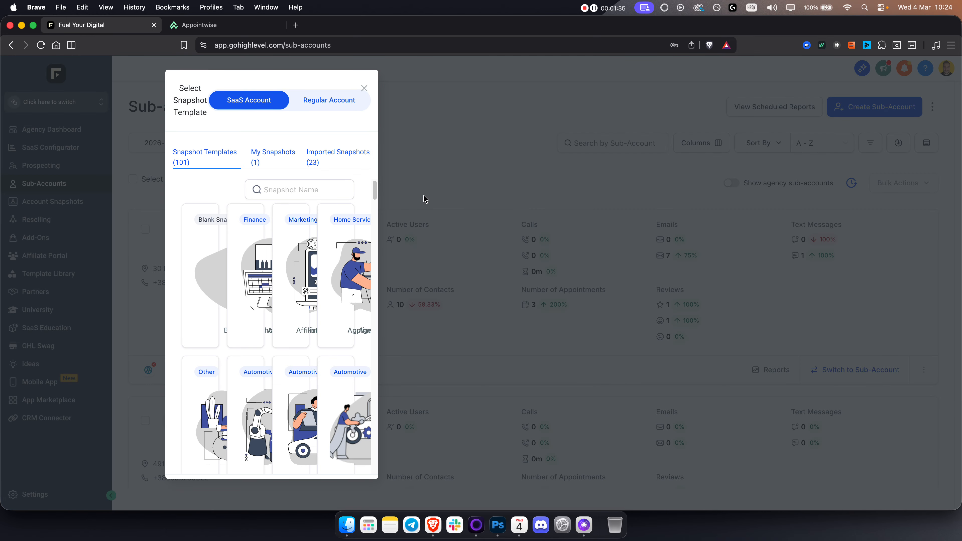
left_click(365, 90)
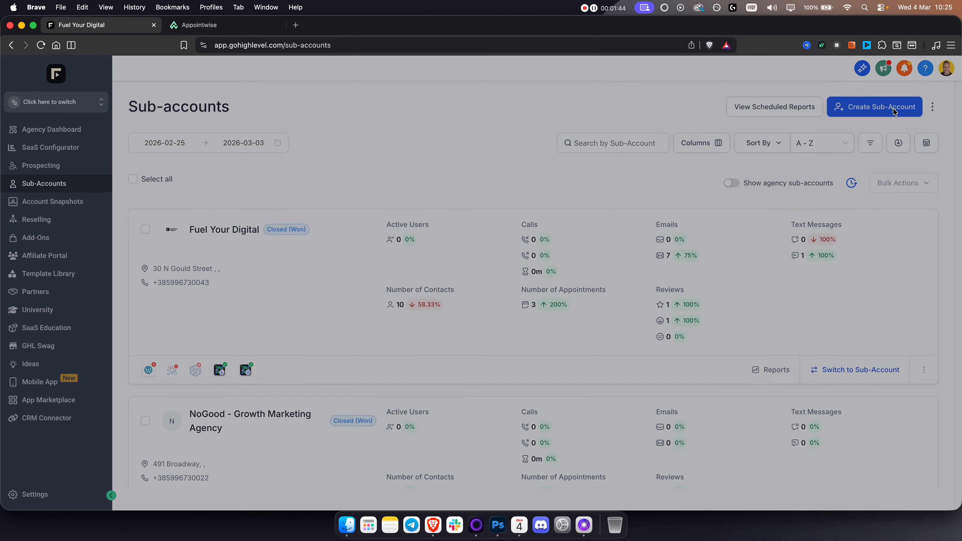
left_click(895, 111)
left_click(570, 96)
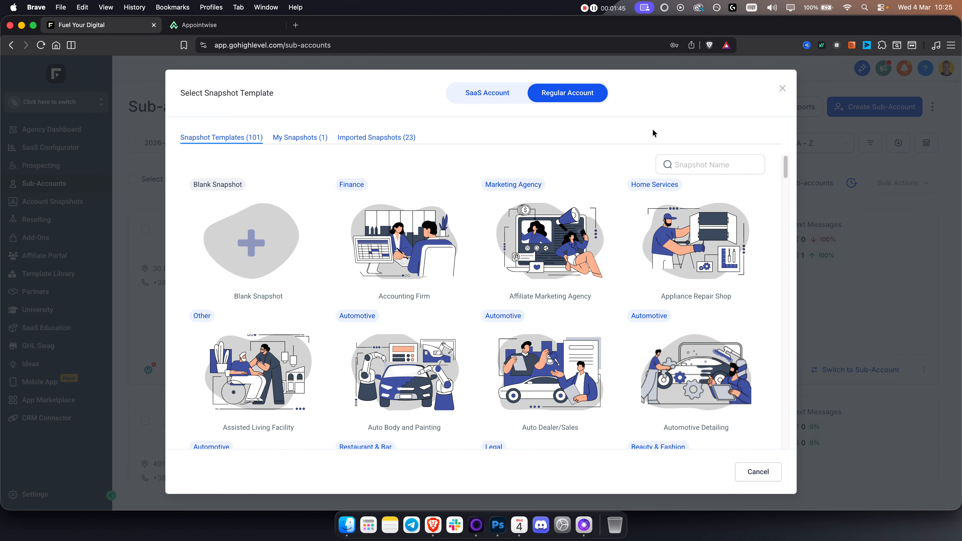
mouse_move(577, 196)
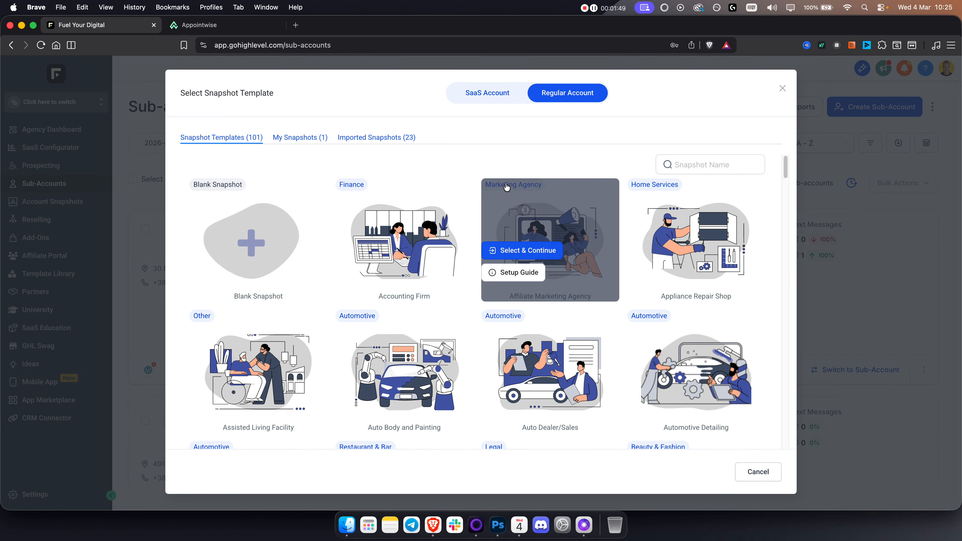
left_click(515, 251)
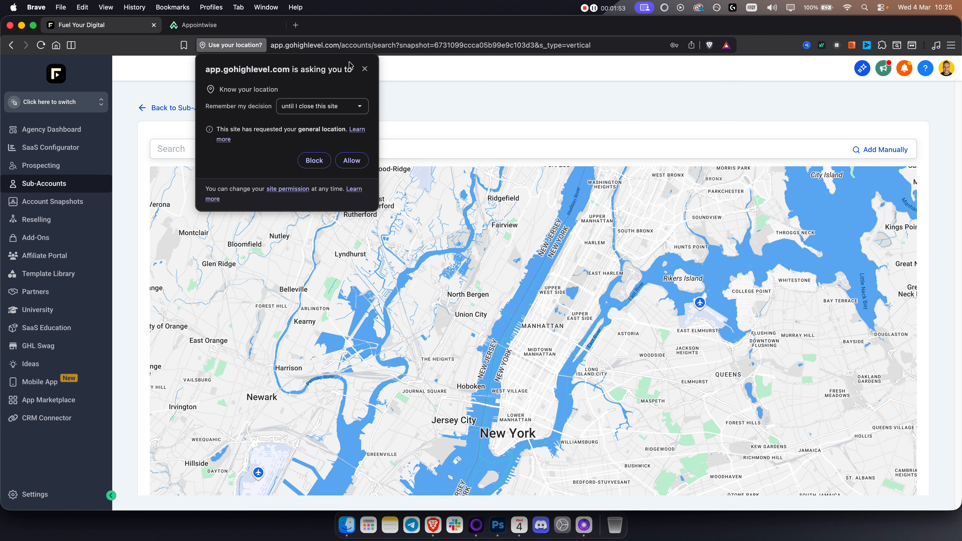
Step: Dismiss the location request, search the map for marketing agency, and pick Jives Media as the new sub-account's business
left_click(365, 68)
left_click(398, 148)
type("marketing")
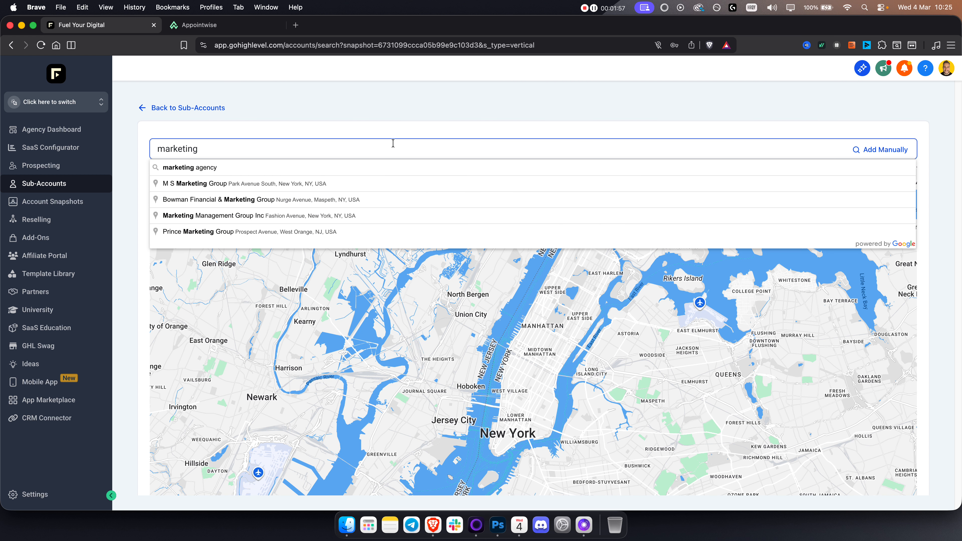
left_click(192, 170)
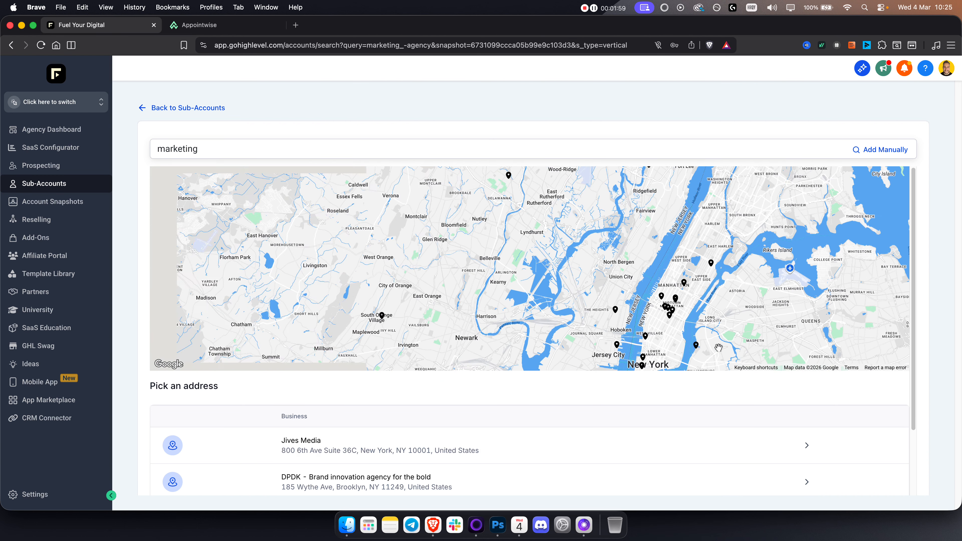
left_click(807, 445)
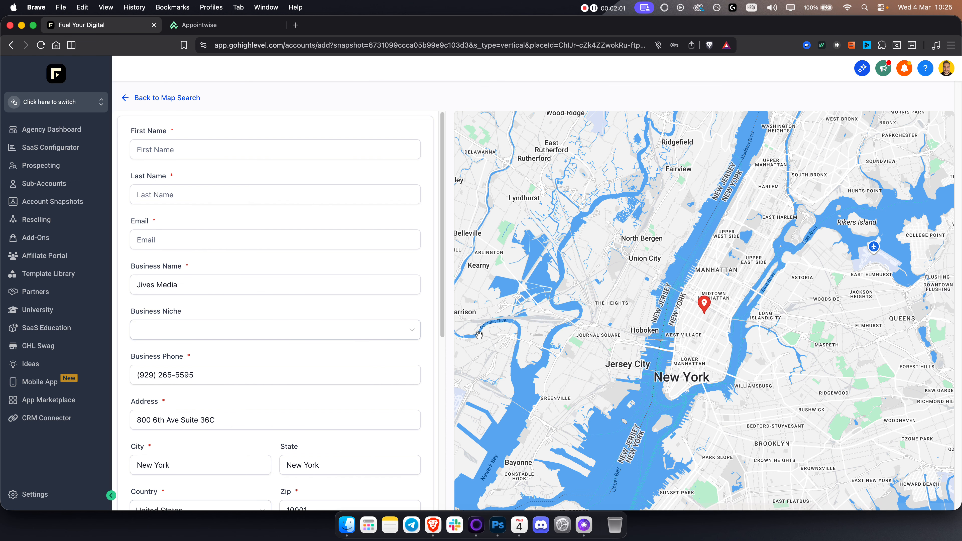
Step: Set the account type in the new sub-account form to "This is my own account"
scroll(258, 140, "down", 10)
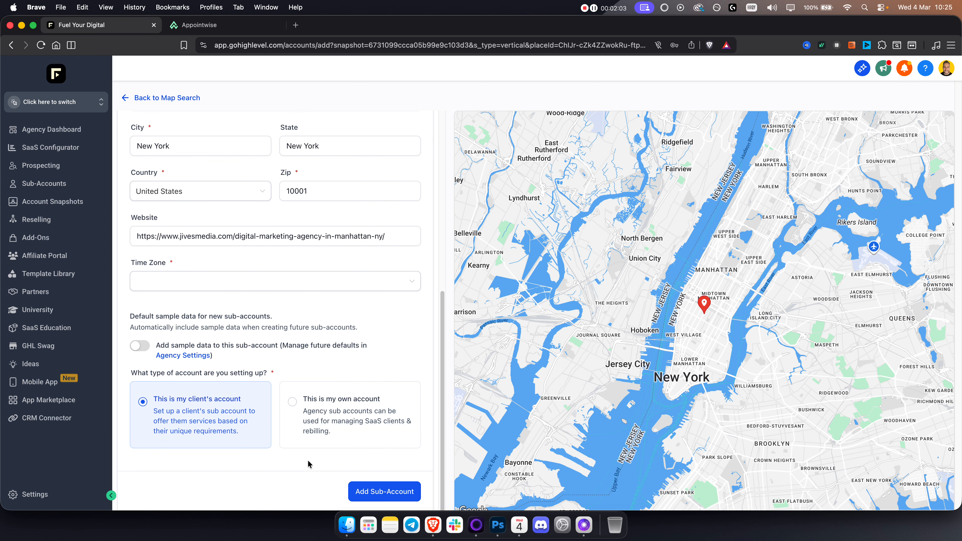
left_click(293, 402)
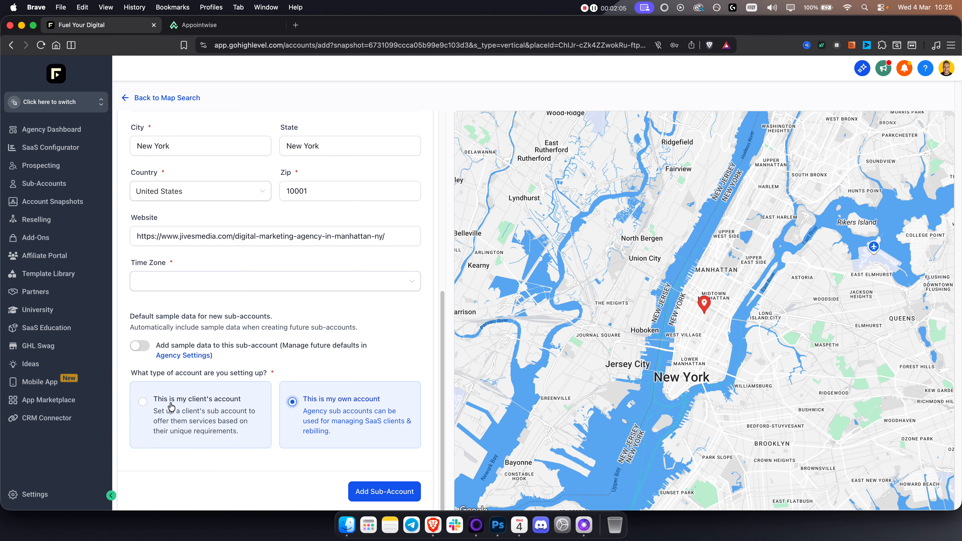
left_click(142, 402)
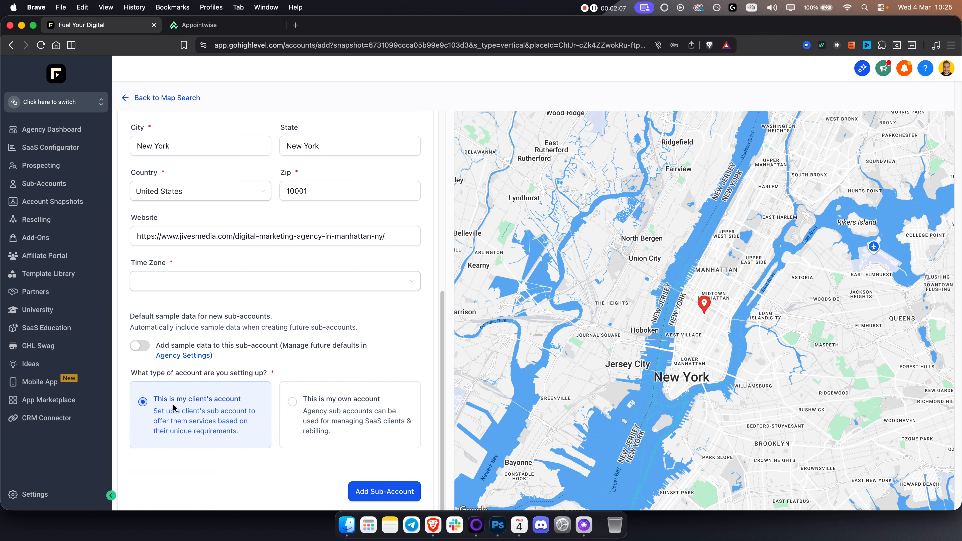
left_click(318, 405)
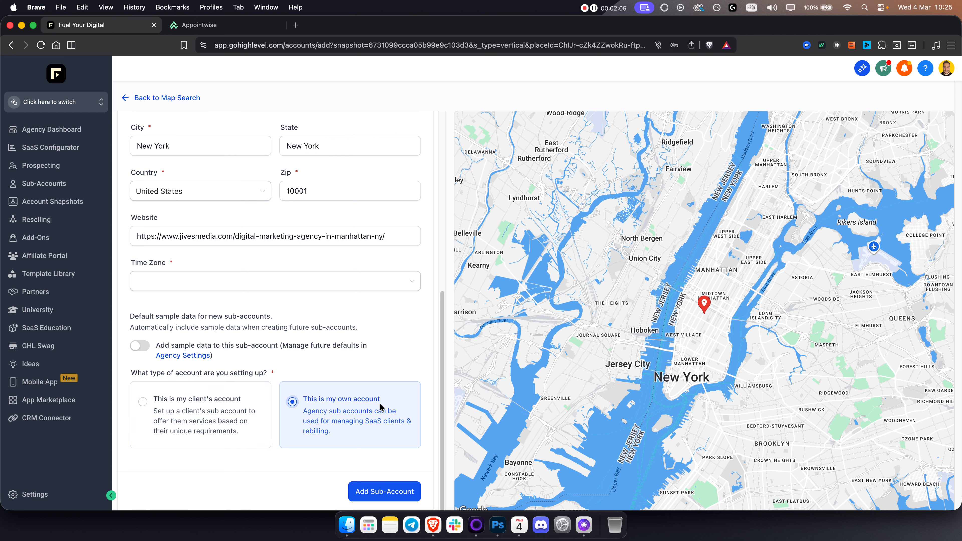
Step: Leave the new sub-account form and switch to The Oppenheim Group sub-account
left_click(78, 102)
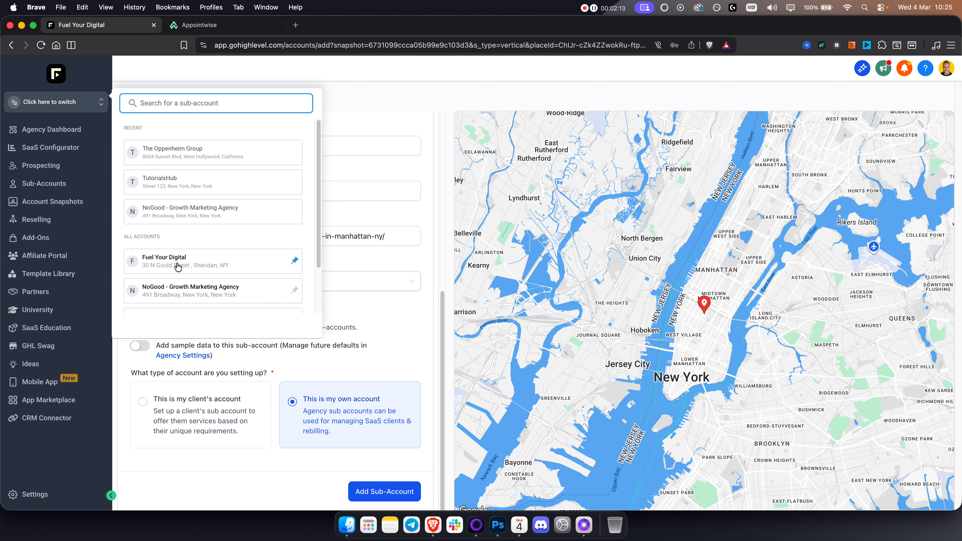
scroll(175, 265, "down", 3)
left_click(161, 268)
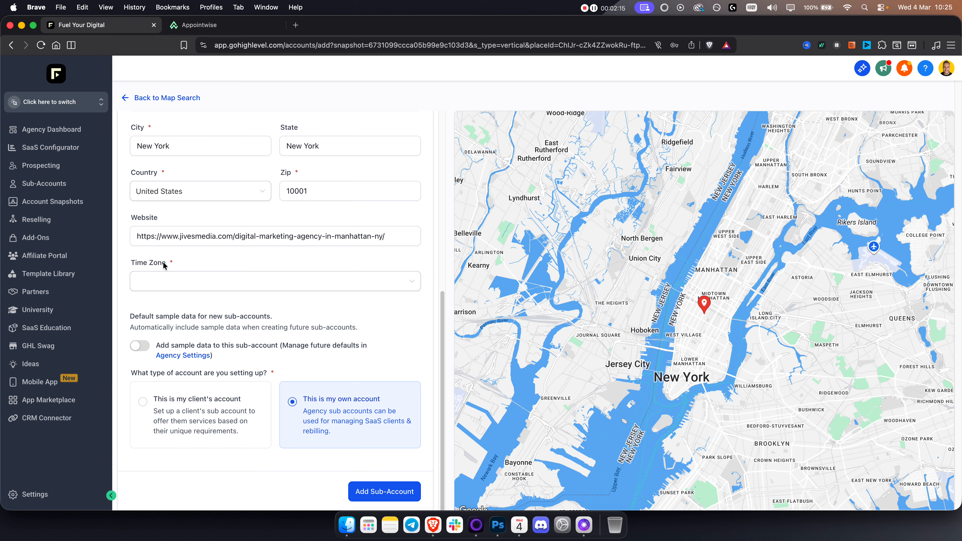
Step: Copy the snapshot link from Appointwise and import the Appointwise AI Agent Connector snapshot by opening that link in a new browser tab
left_click(243, 26)
left_click(597, 164)
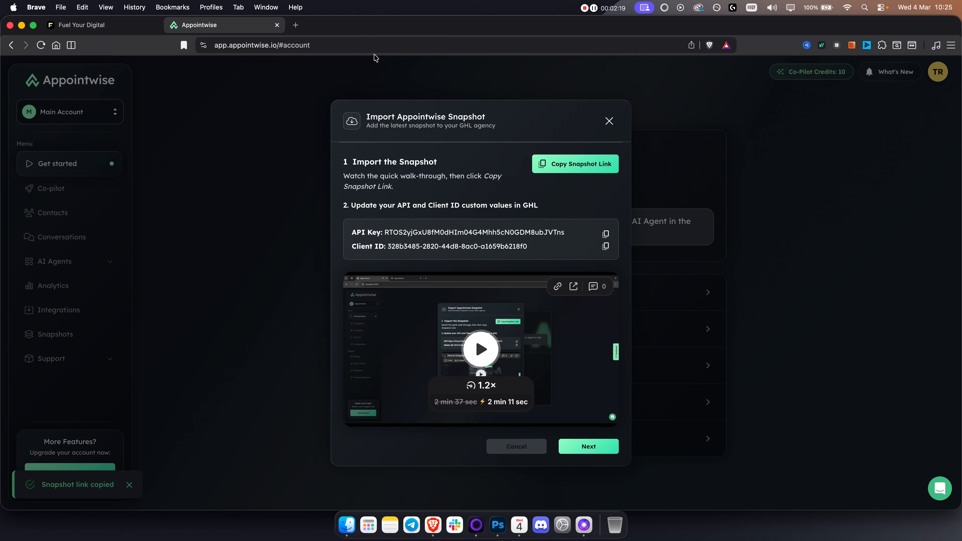
left_click(296, 25)
key("super+v")
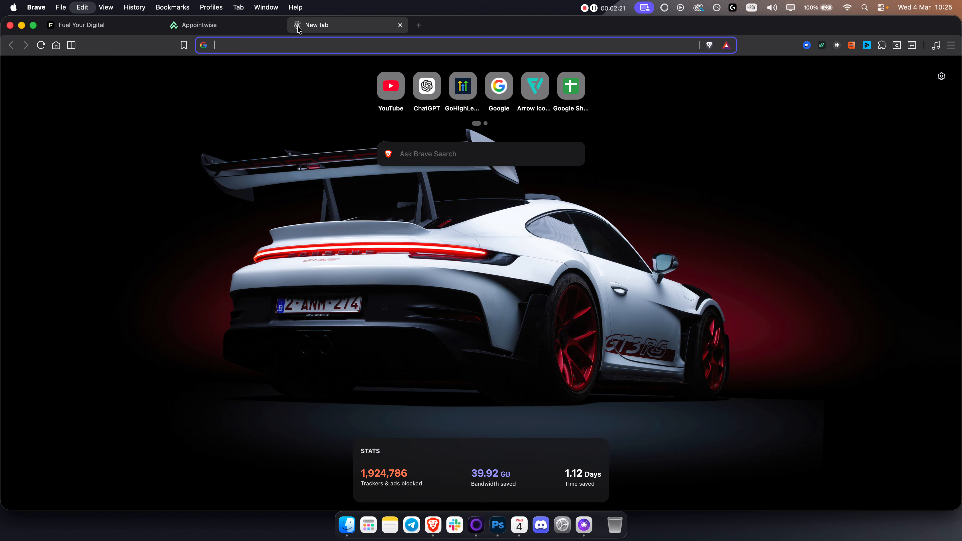
key("Return")
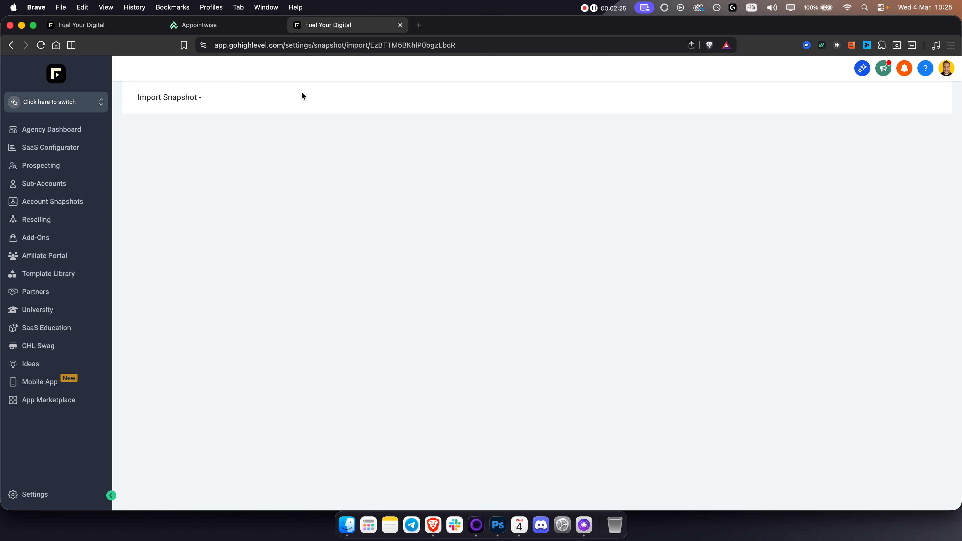
left_click(541, 164)
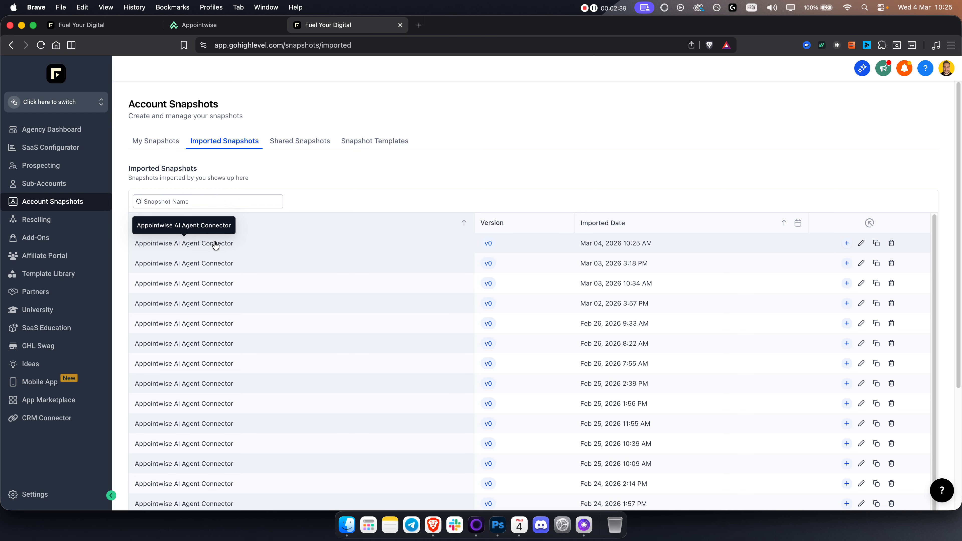
Step: Open the client management page of the Fuel Your Digital sub-account from the agency's sub-account list
left_click(66, 185)
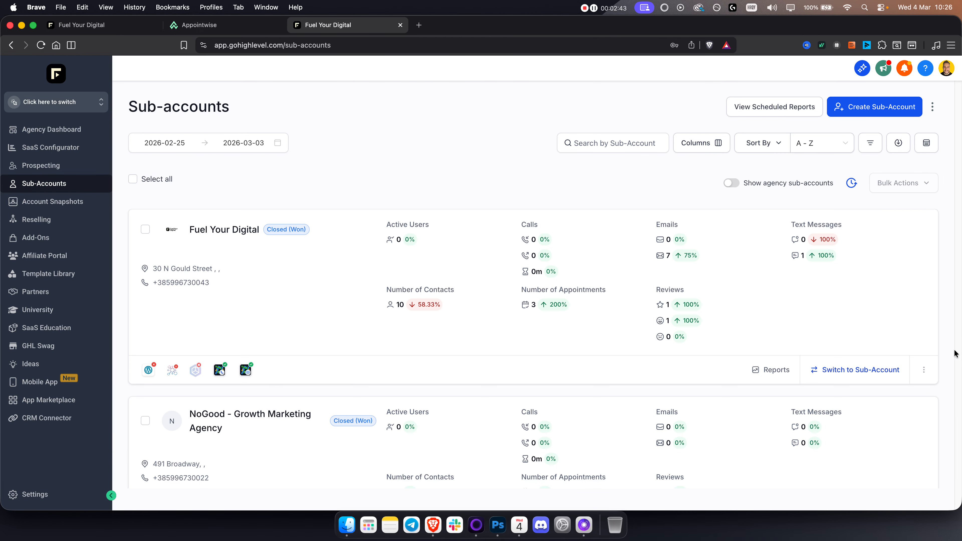
left_click(924, 370)
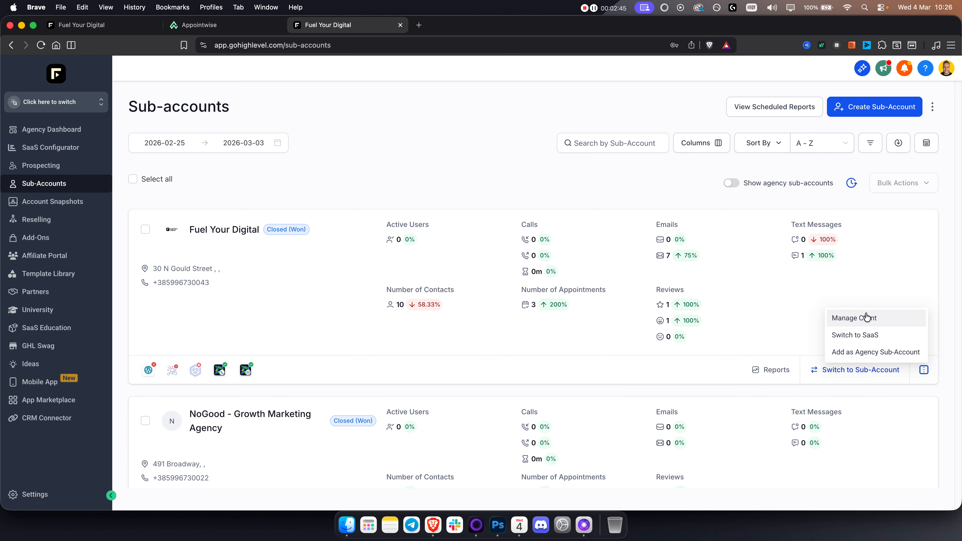
left_click(854, 319)
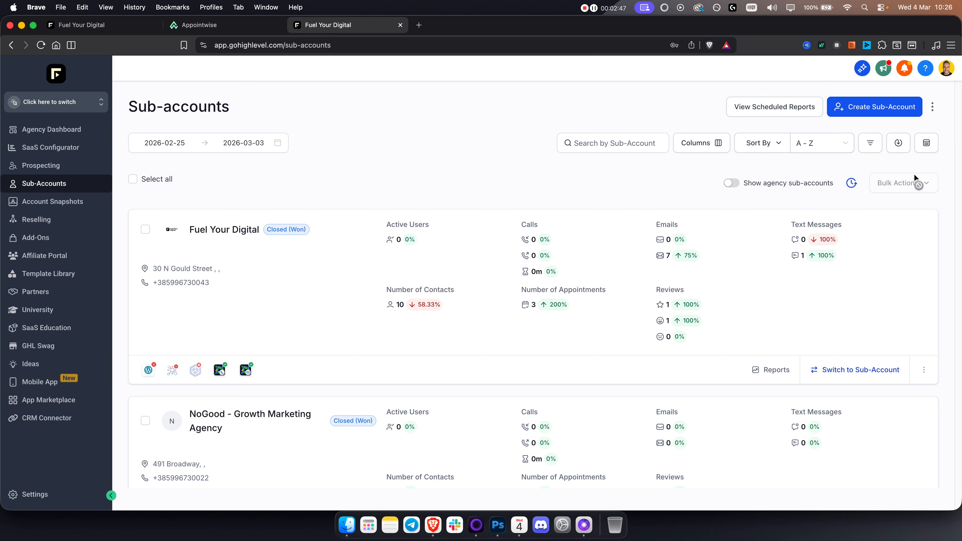
Step: Start loading a snapshot into Fuel Your Digital and choose the first "Imported - Appointwise AI Agent Connector" entry
left_click(922, 103)
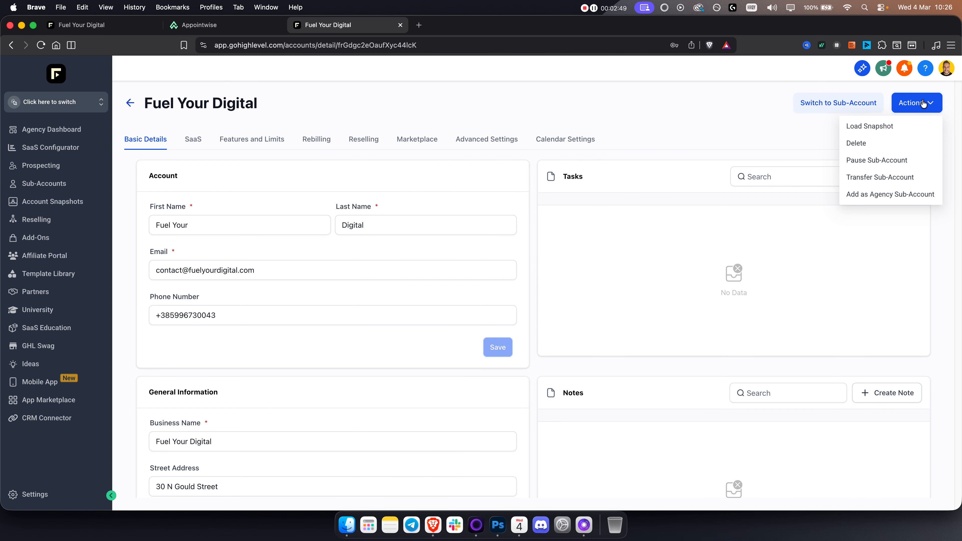
left_click(870, 124)
left_click(255, 307)
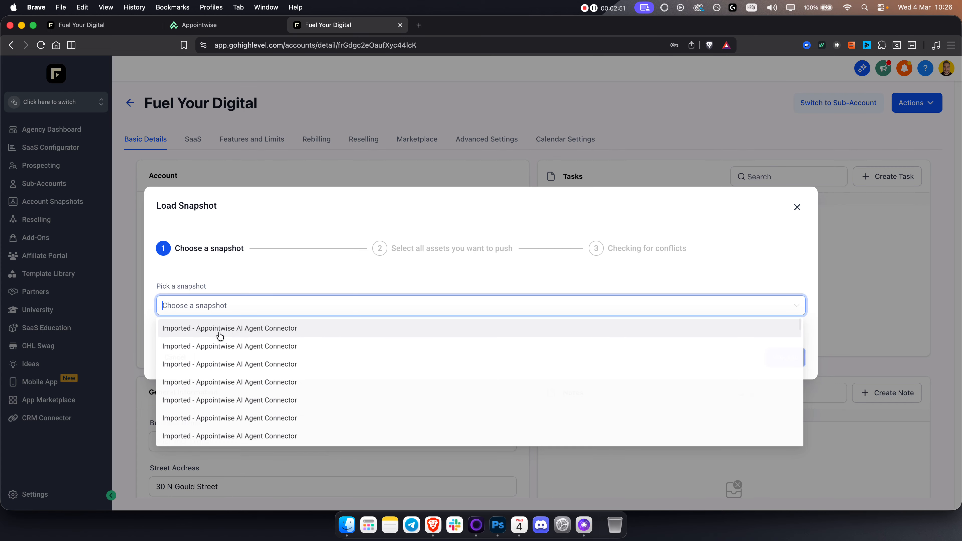
left_click(241, 328)
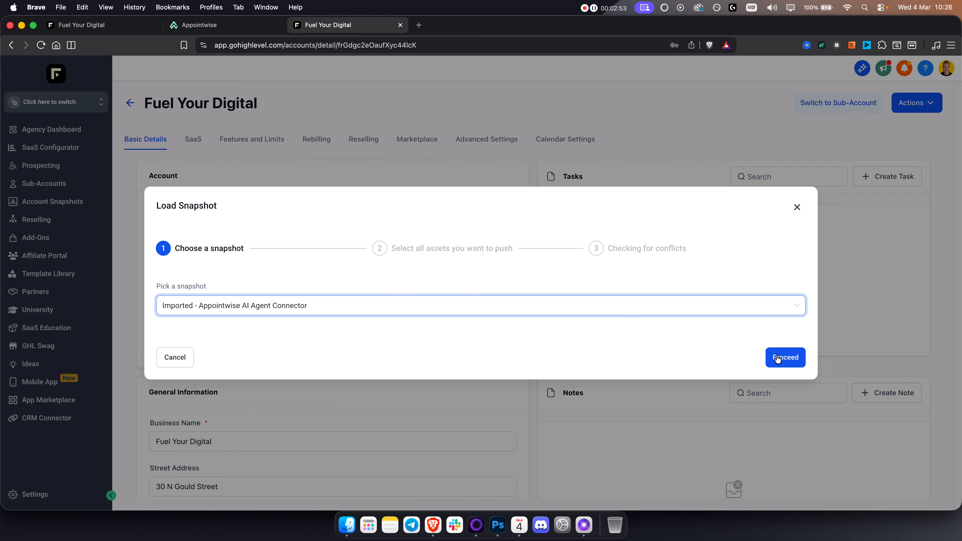
Step: Return to The Oppenheim Group sub-account and open its automation workflow list
left_click(106, 24)
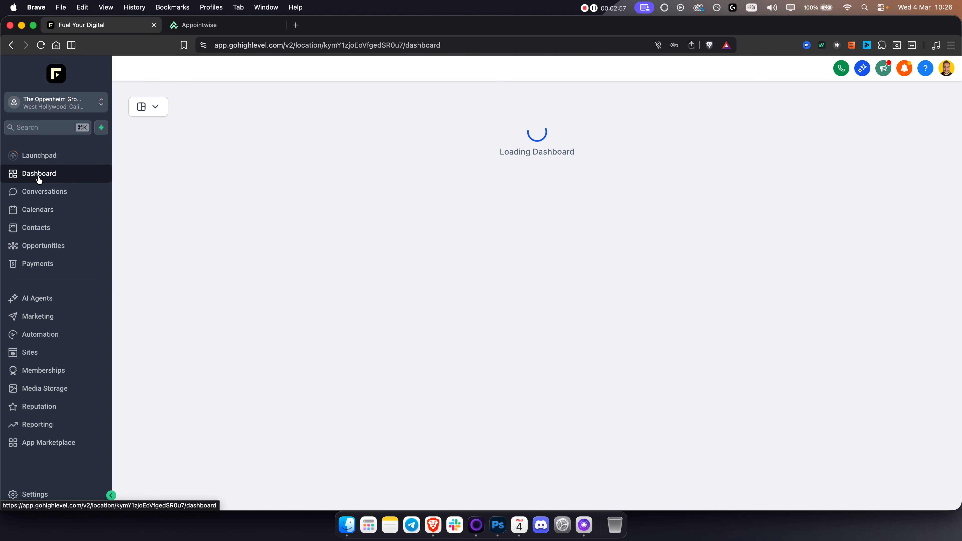
left_click(39, 192)
left_click(40, 173)
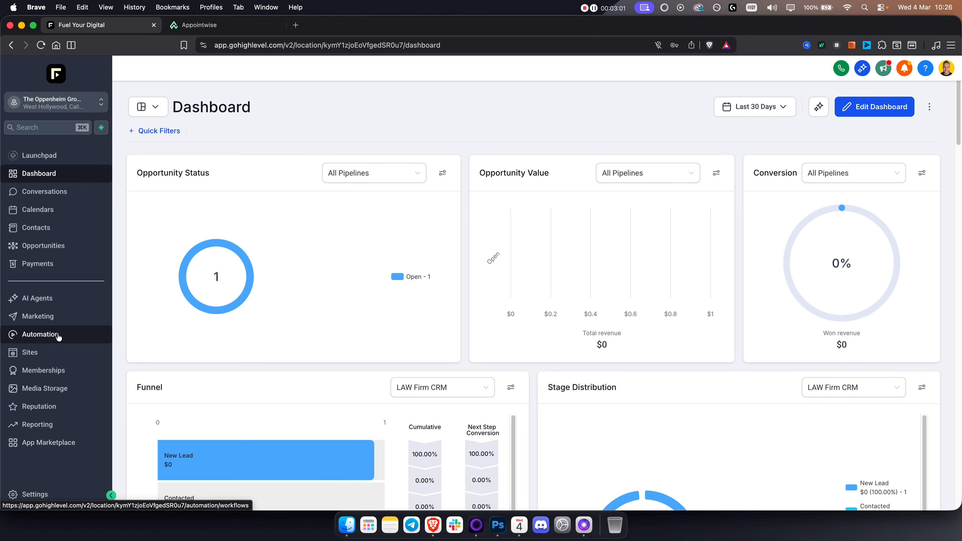
left_click(45, 335)
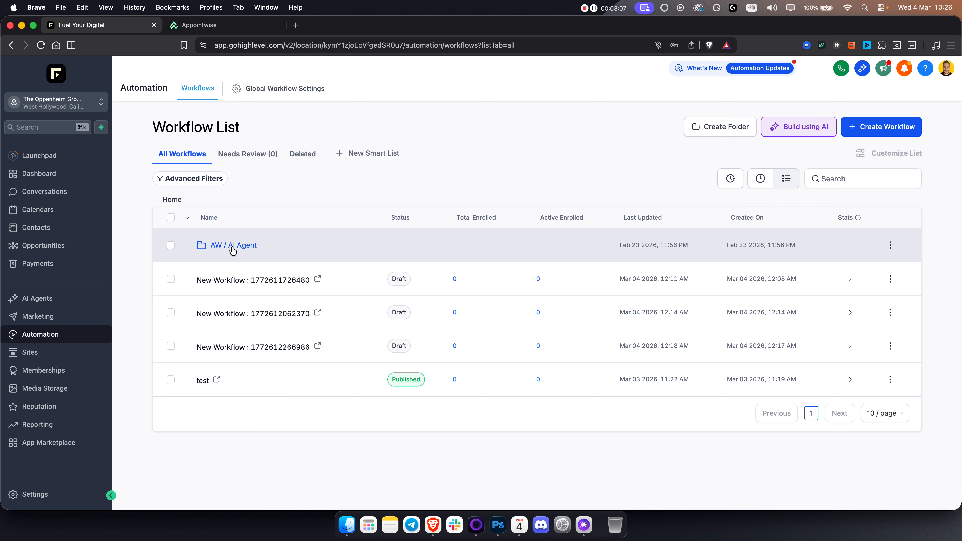
Step: Open the Custom Values settings of The Oppenheim Group sub-account and locate the Appointwise API Key and Client ID entries
left_click(57, 492)
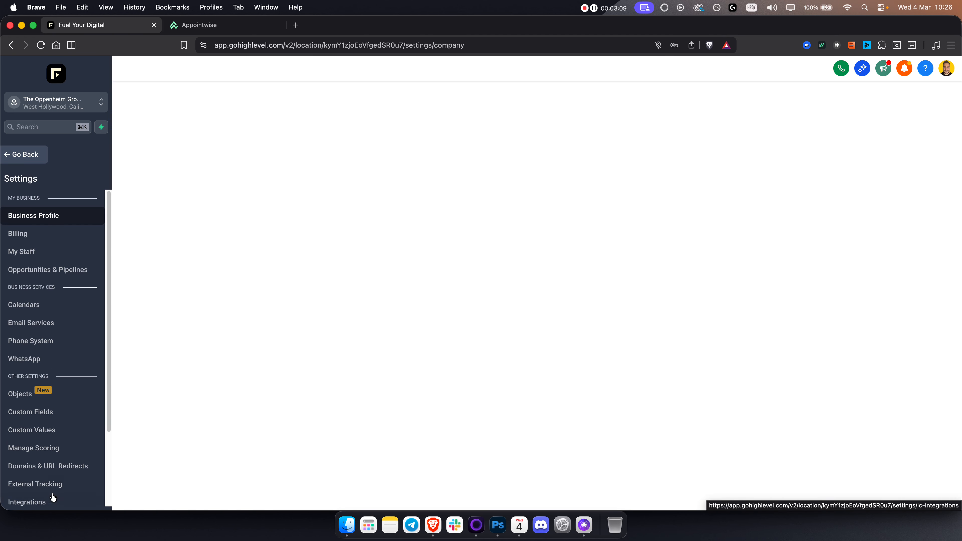
left_click(61, 430)
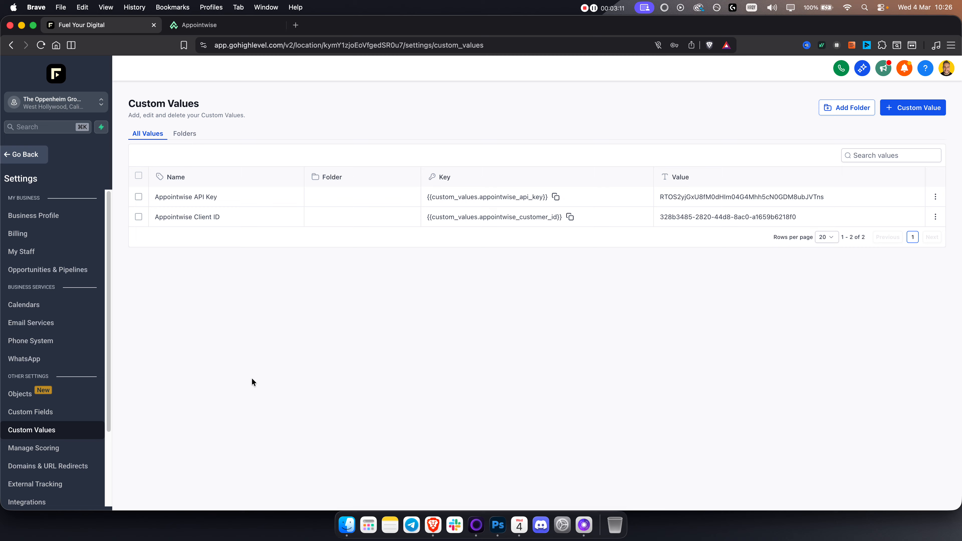
triple_click(189, 196)
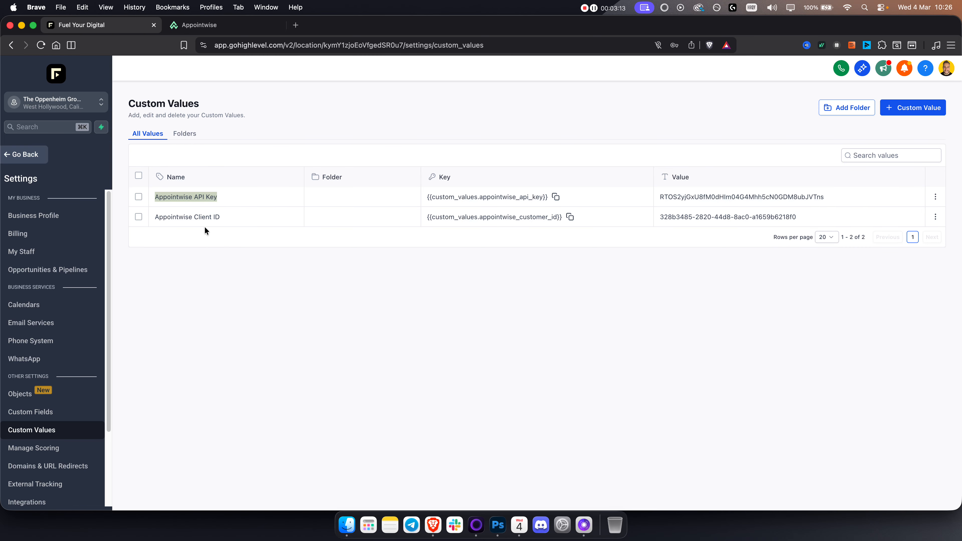
triple_click(206, 217)
left_click(238, 268)
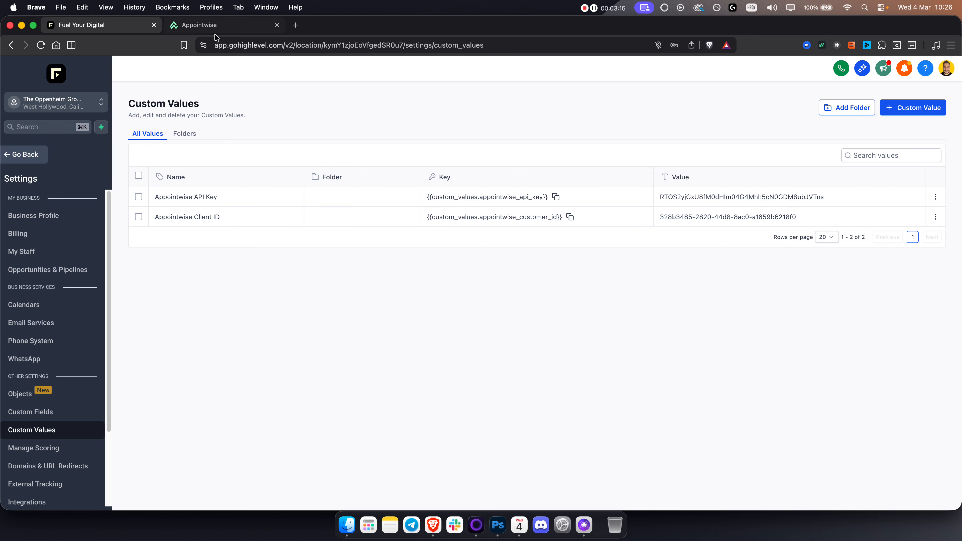
Step: Copy the API key from Appointwise and paste it as the Appointwise API Key custom value in GoHighLevel, closing the dialog without updating
left_click(217, 26)
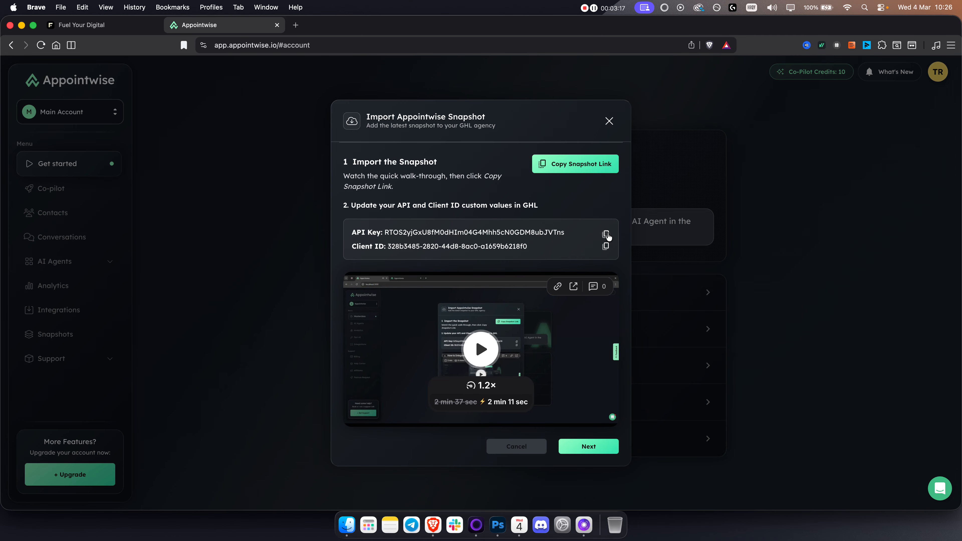
left_click(605, 235)
left_click(567, 106)
left_click(91, 30)
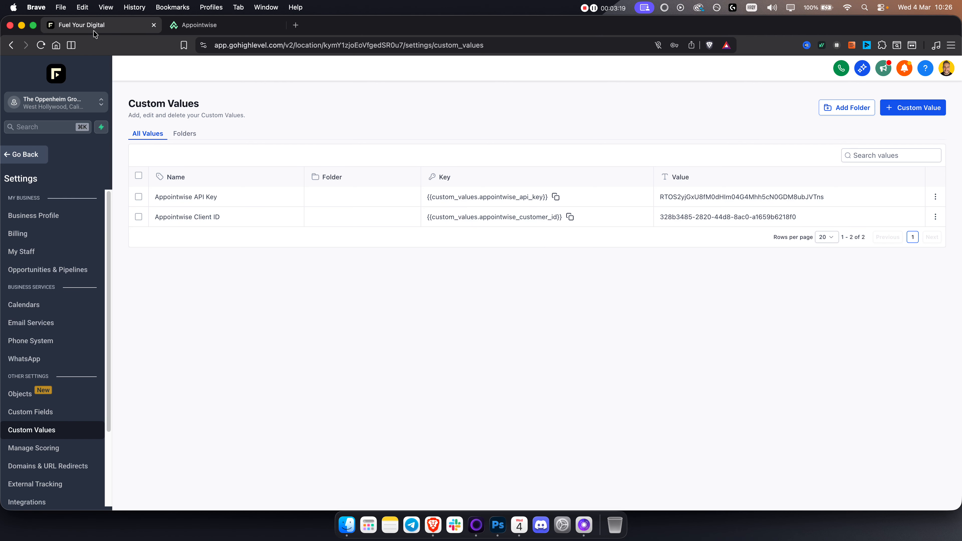
left_click(936, 196)
left_click(893, 214)
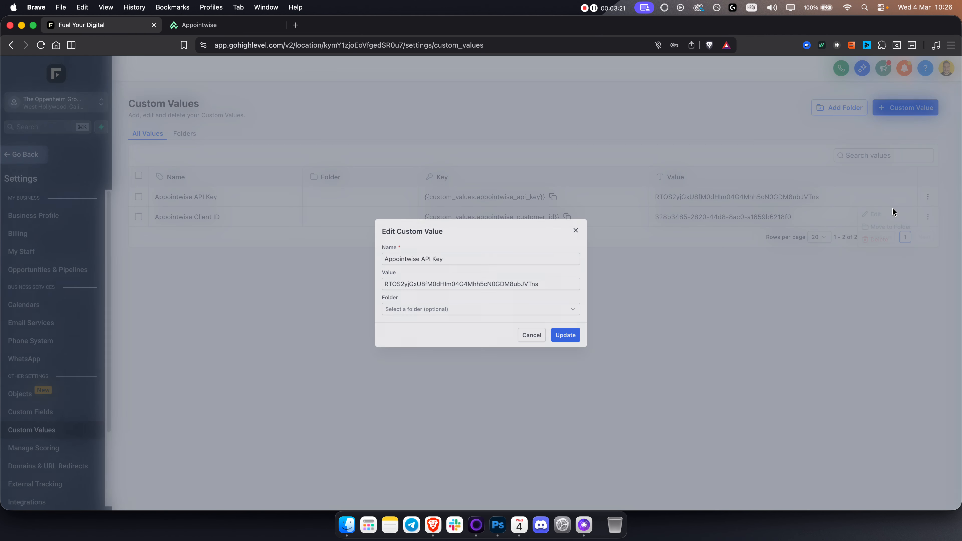
left_click(464, 281)
key("super+a")
key("super+v")
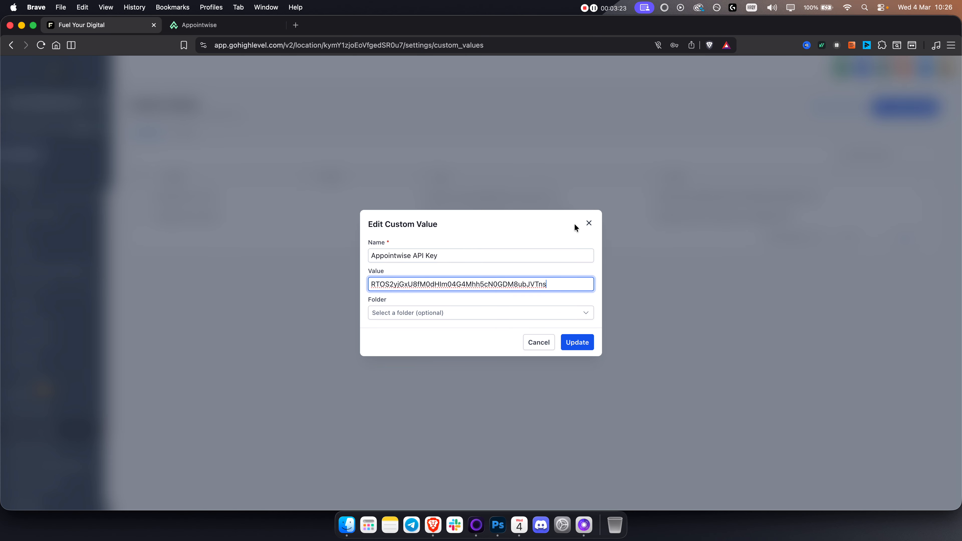
left_click(589, 223)
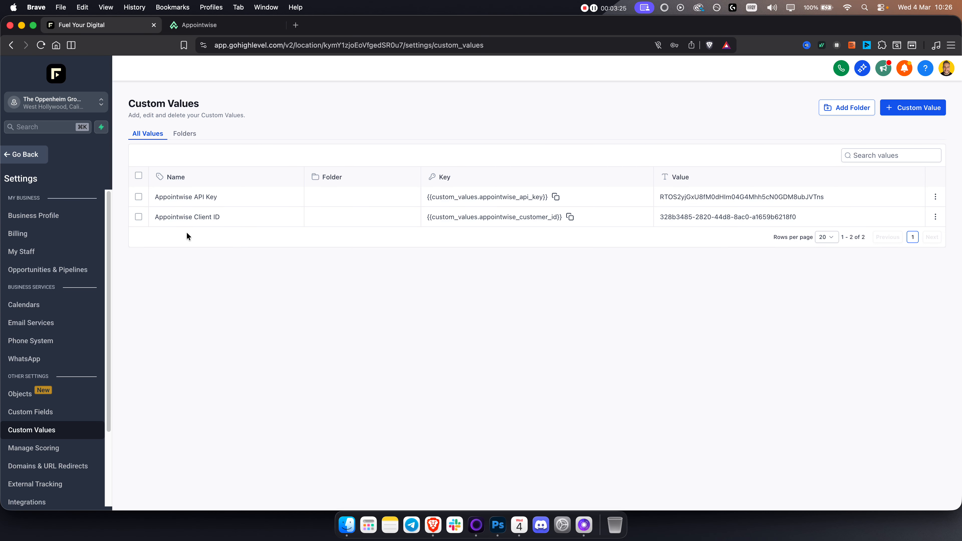
Step: Switch to Appointwise, advance the snapshot import to the Integrate with Go High Level stage, and close the dialog
left_click(212, 25)
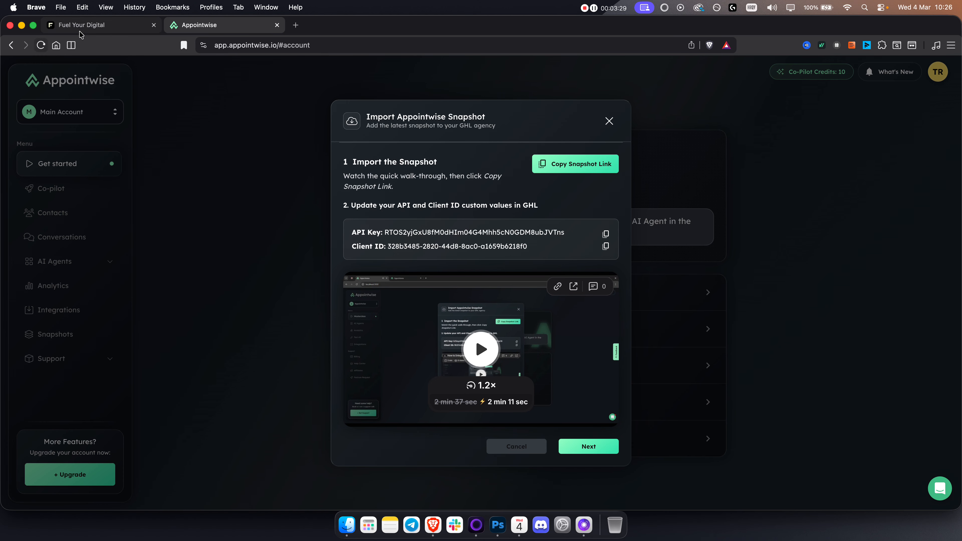
left_click(597, 453)
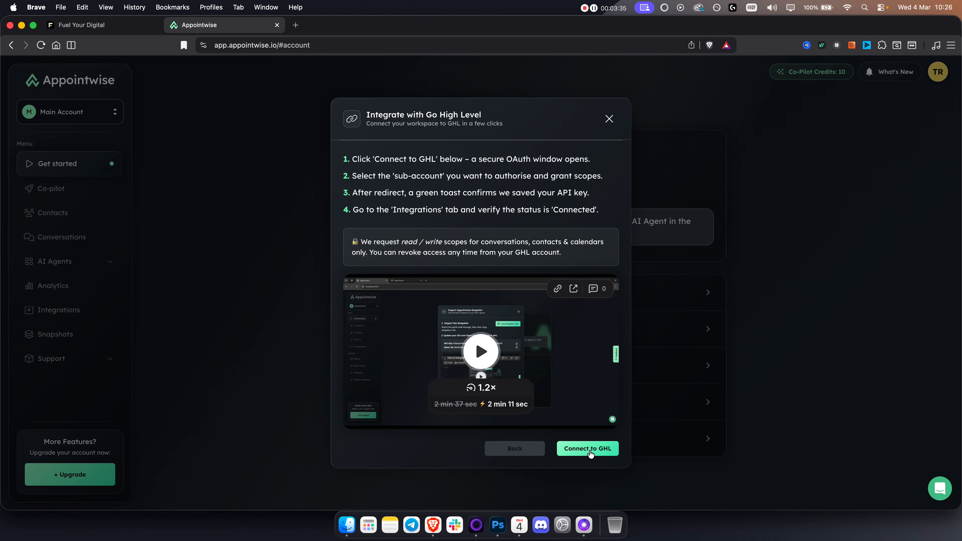
left_click(610, 120)
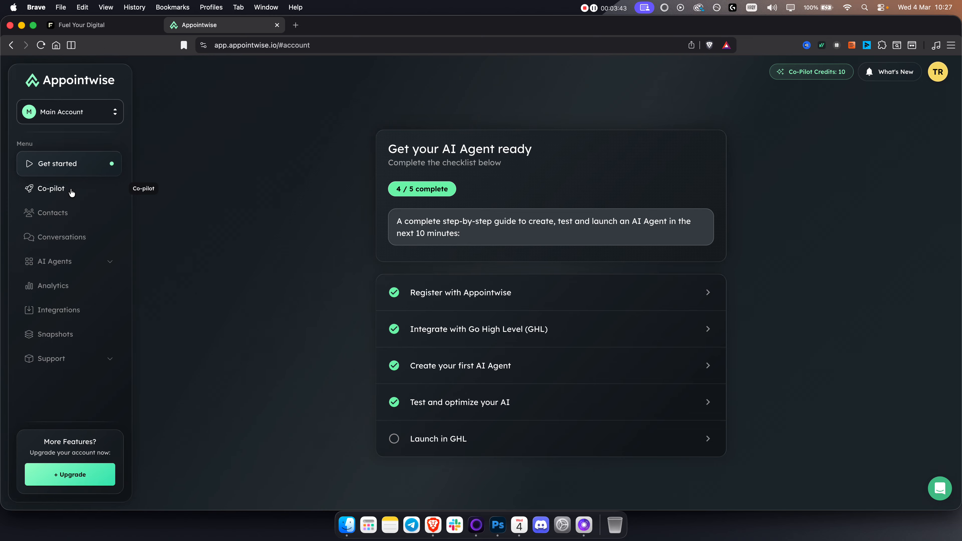
Step: Delete the Fuel Your Digital Elite AI Sales Agent from the AI Agents list, entering DELETE as the confirmation
left_click(71, 261)
left_click(73, 311)
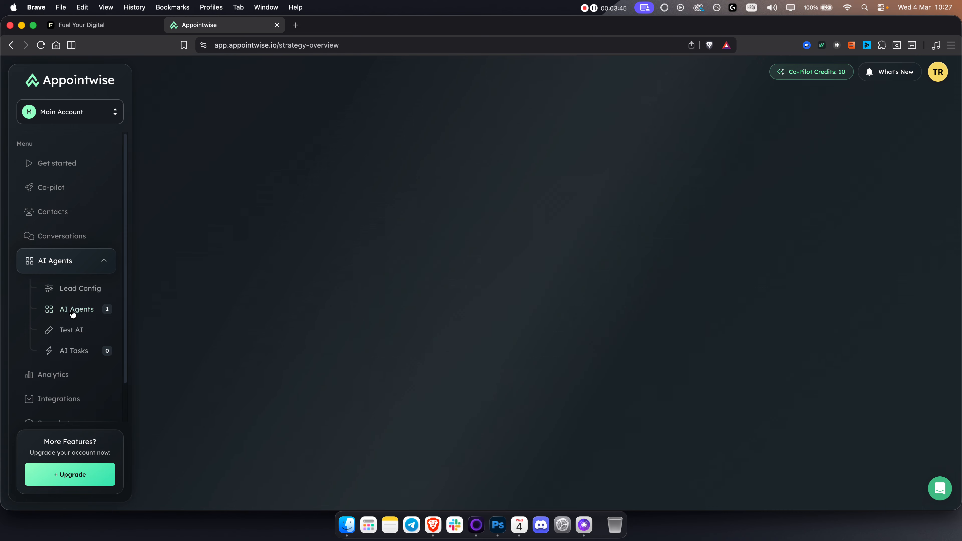
left_click(932, 194)
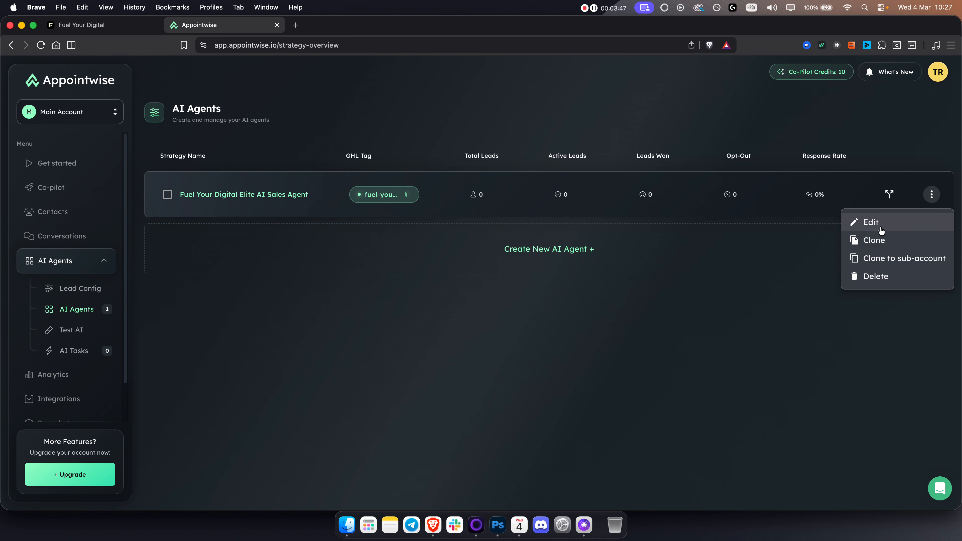
left_click(870, 279)
left_click(509, 328)
type("del")
left_click(445, 359)
left_click(566, 369)
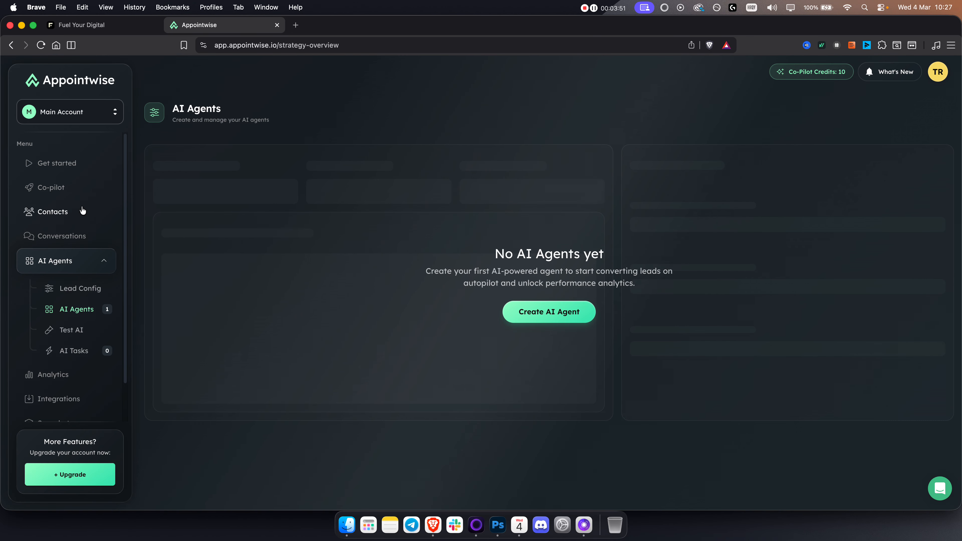
Step: Start creating a new AI agent with Co-pilot and choose For My Business as its audience
left_click(72, 187)
left_click(493, 334)
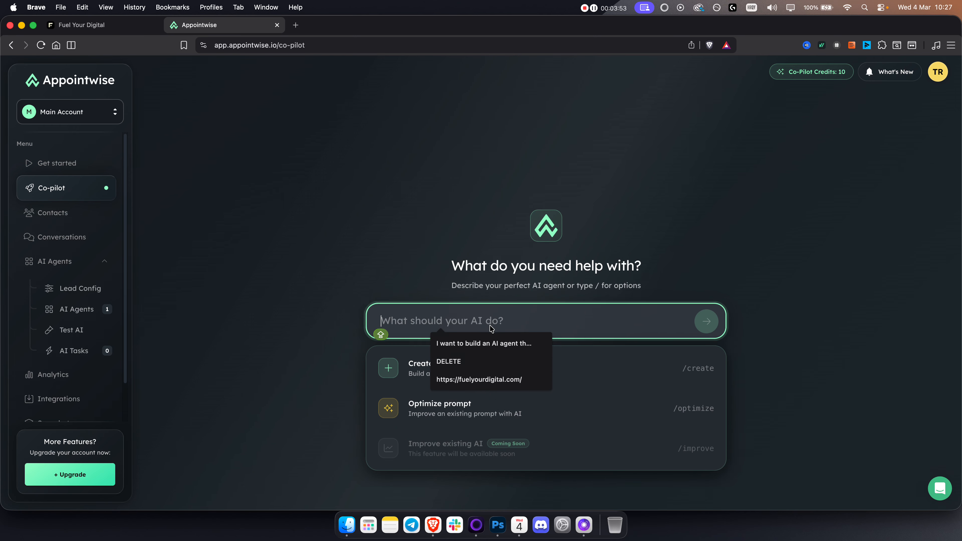
left_click(395, 370)
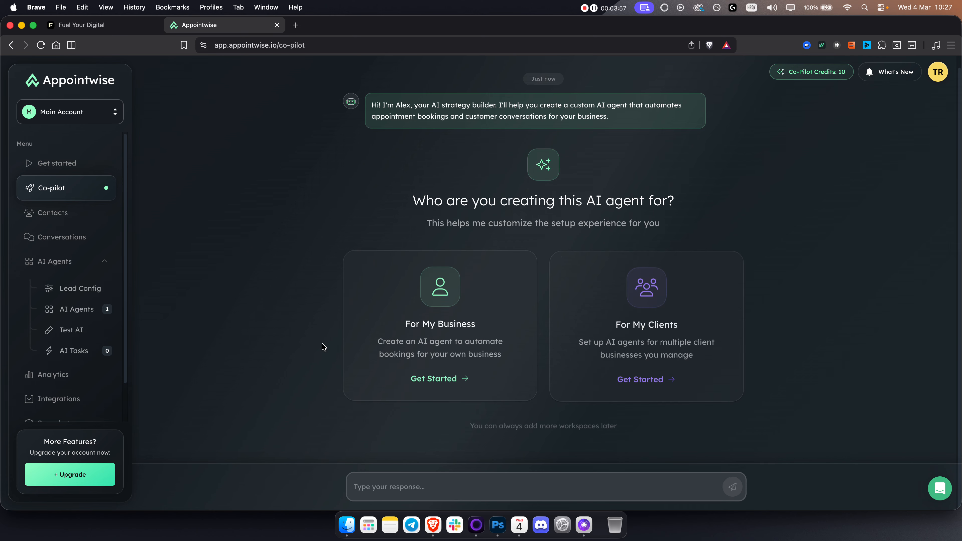
left_click(456, 320)
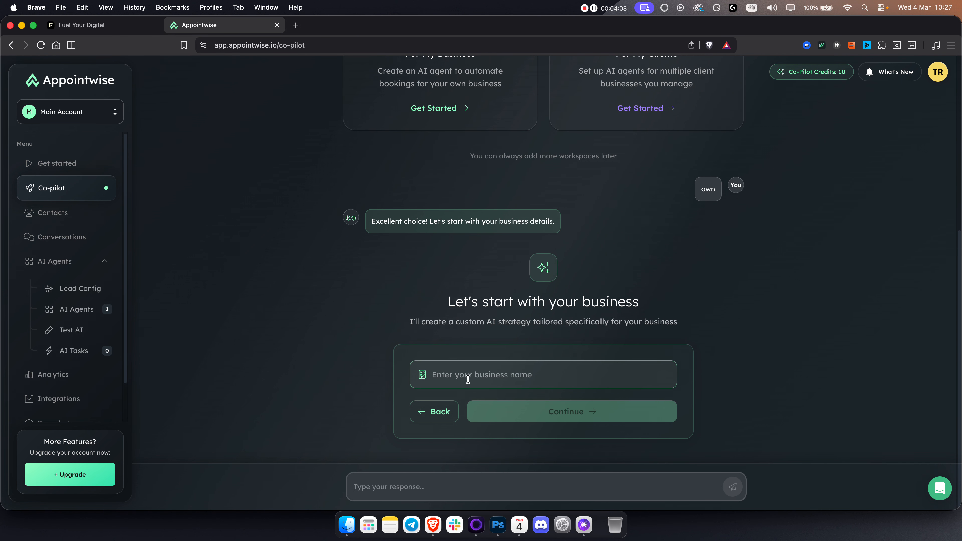
Step: Enter FYD as the business name and continue to the website question
left_click(469, 379)
type("fyd")
key("BackSpace")
key("BackSpace")
key("BackSpace")
type("FYD")
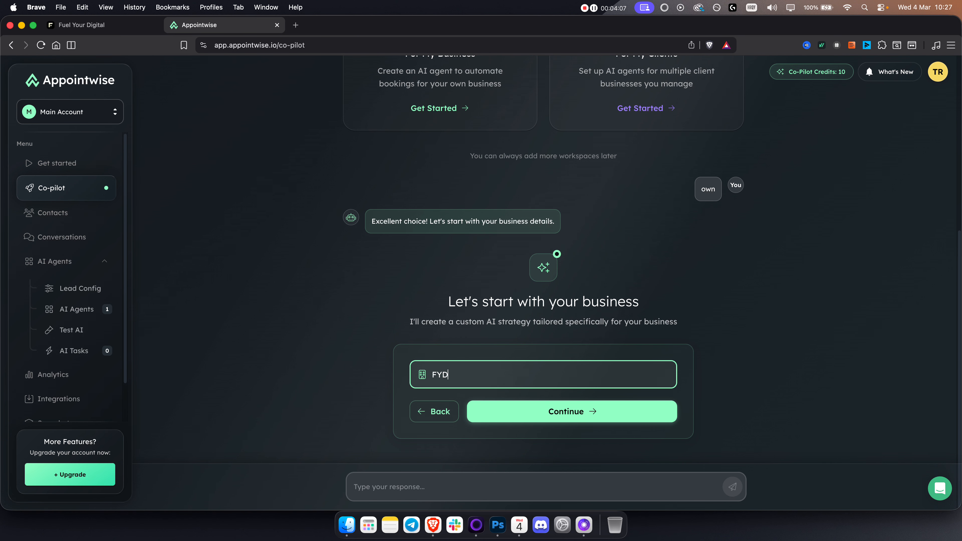
left_click(559, 407)
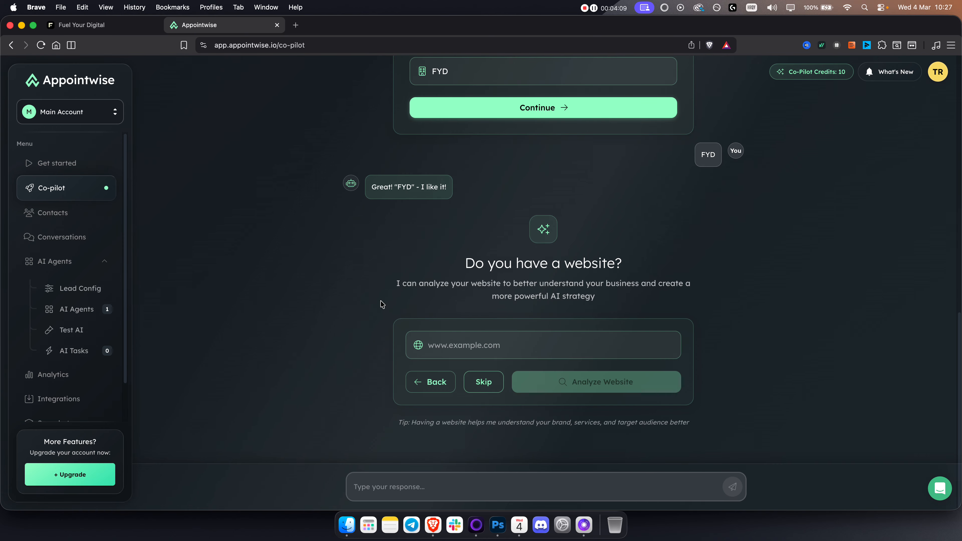
left_click(295, 24)
type("fuye")
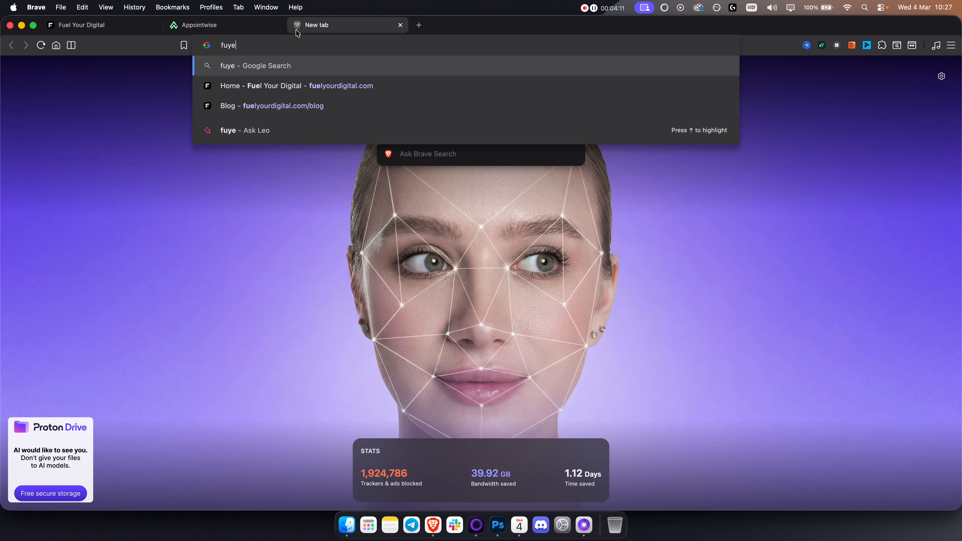
key("Down")
key("Return")
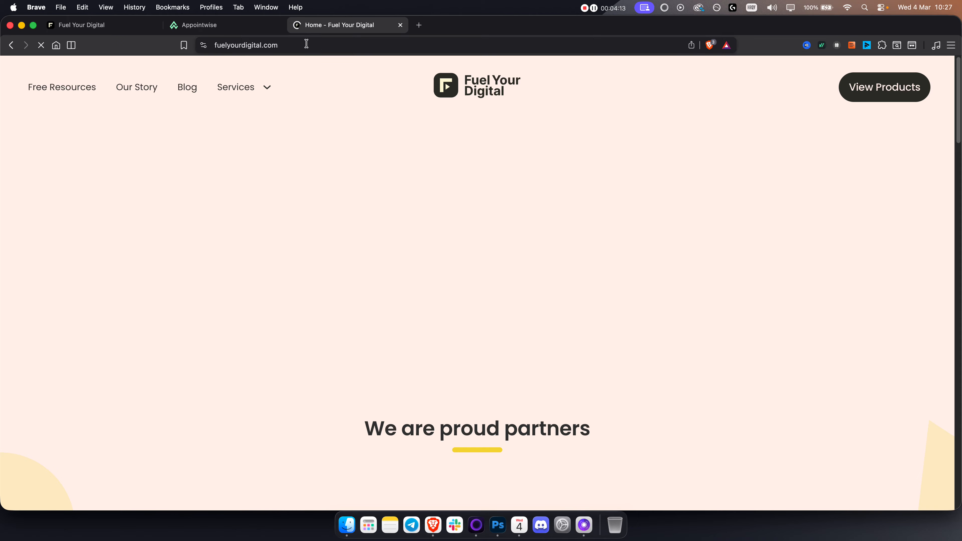
left_click(212, 24)
left_click(583, 344)
type("https://fuelyourdigital.com/")
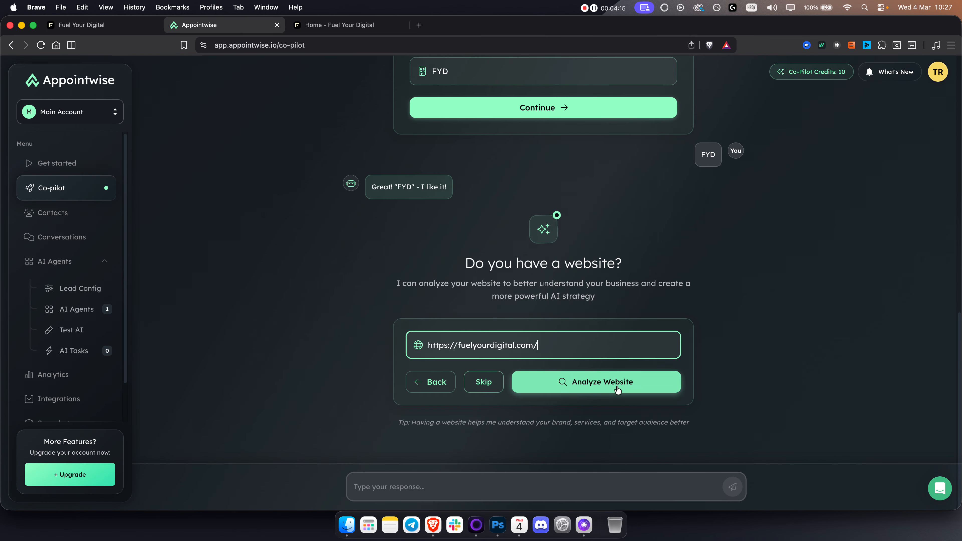
left_click(616, 388)
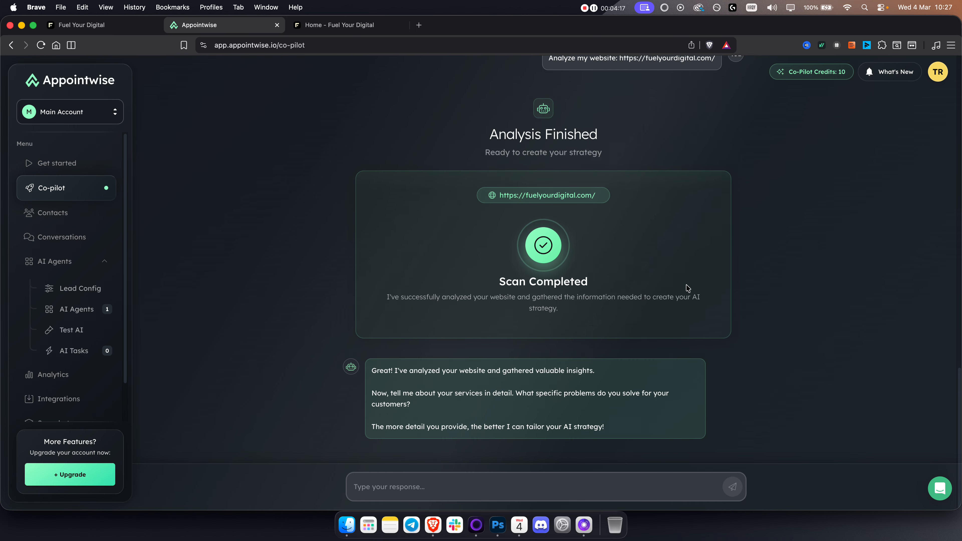
Step: Review Co-pilot's question about the services offered and open ChatGPT in a new browser tab
left_click_drag(383, 390, 502, 403)
left_click(491, 388)
left_click(419, 25)
type("chat")
key("Return")
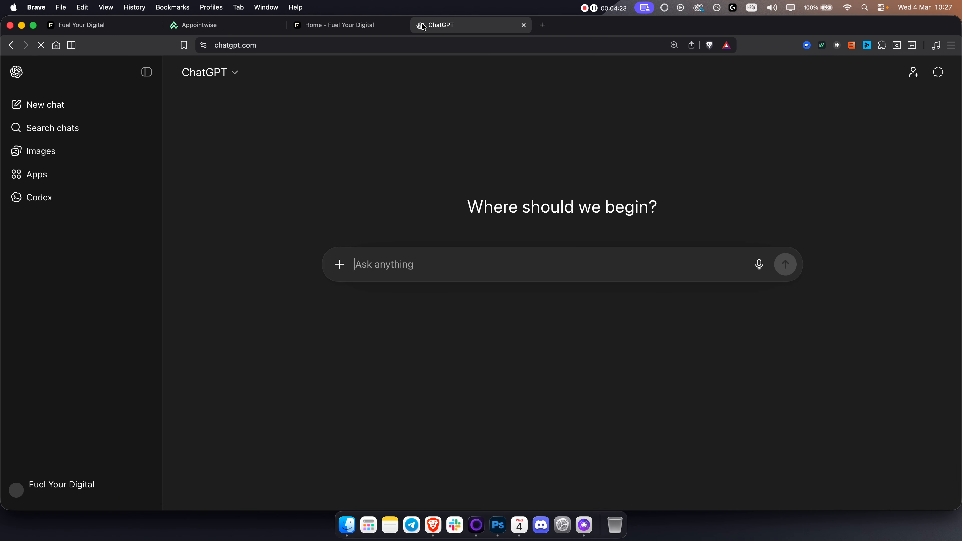
Step: Copy the Fuel Your Digital website address into ChatGPT and ask "tell me more about services that i am selling"
left_click(339, 25)
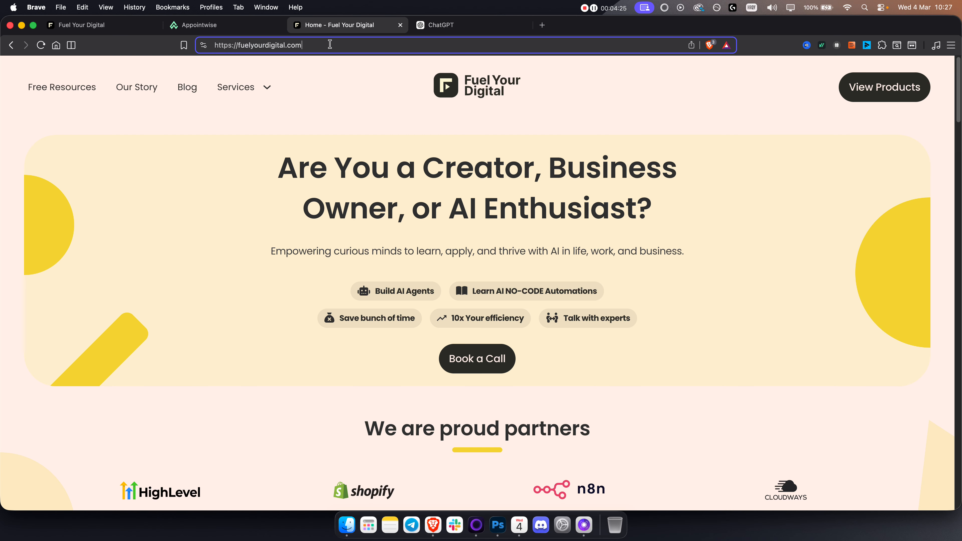
key("super+a")
key("super+c")
left_click(439, 24)
key("super+v")
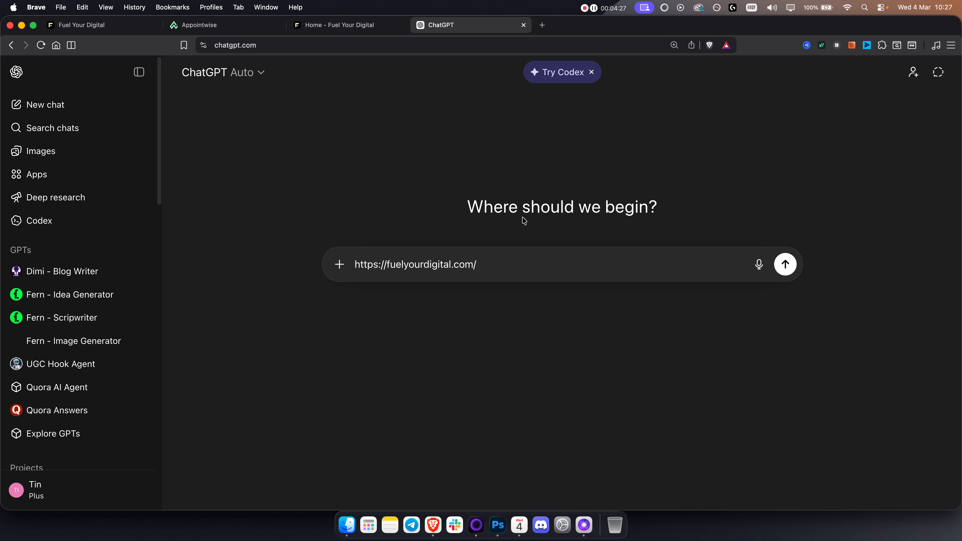
key("shift+Return")
key("shift+Return")
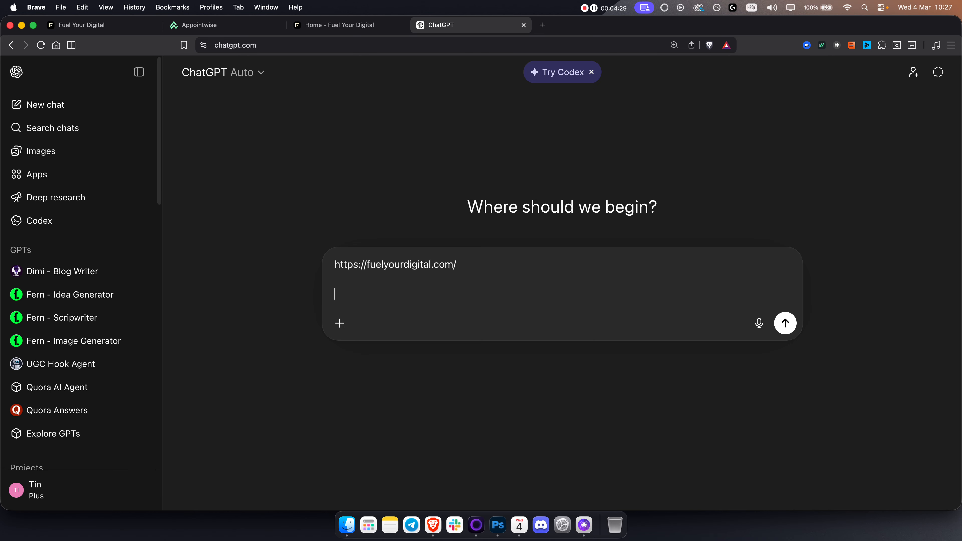
type("tell me more about services that i am selling")
key("Return")
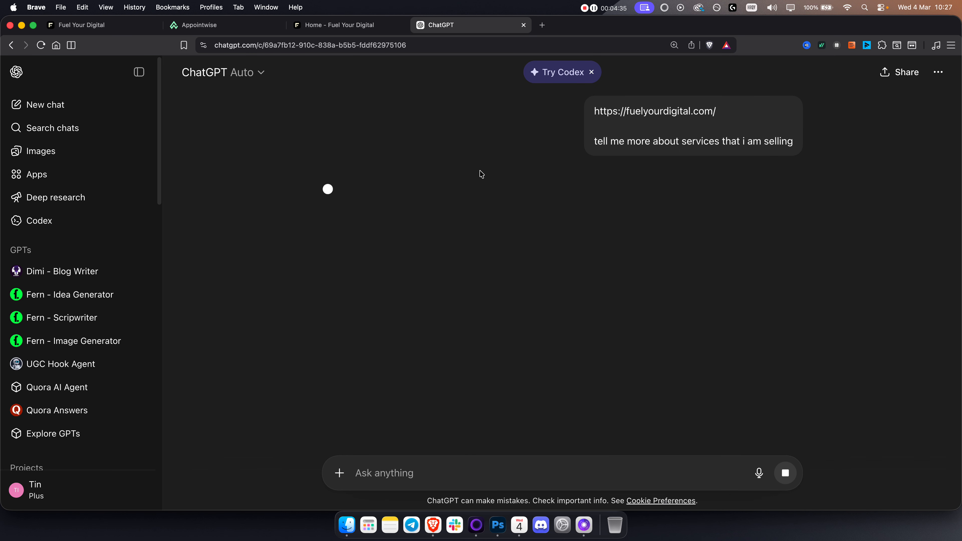
Step: Copy the services breakdown from ChatGPT's answer, through the list of revenue streams, and send it to Appointwise Co-pilot as the services description
left_click(139, 72)
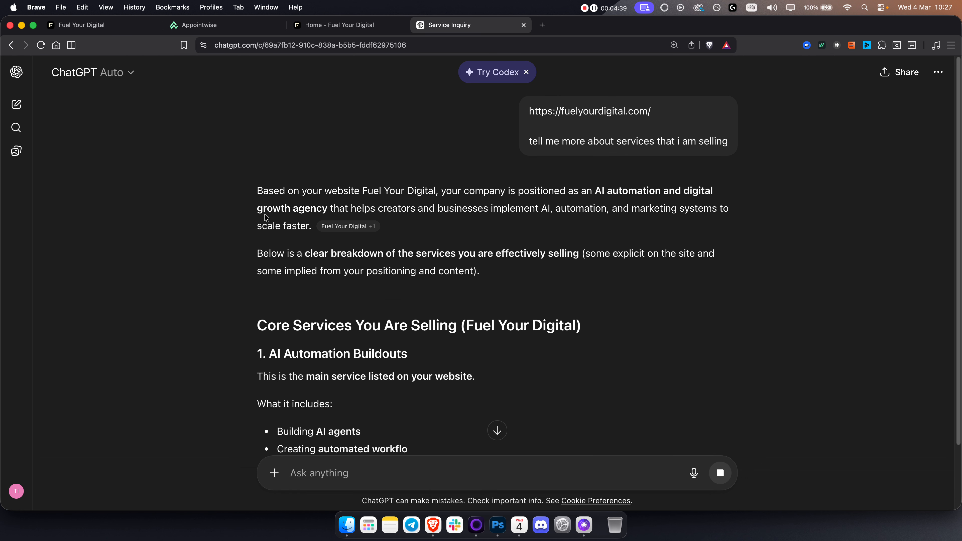
left_click_drag(259, 266, 542, 266)
scroll(431, 303, "down", 7)
scroll(468, 354, "down", 15)
scroll(469, 354, "down", 15)
scroll(471, 354, "down", 12)
scroll(491, 345, "down", 10)
scroll(490, 344, "down", 5)
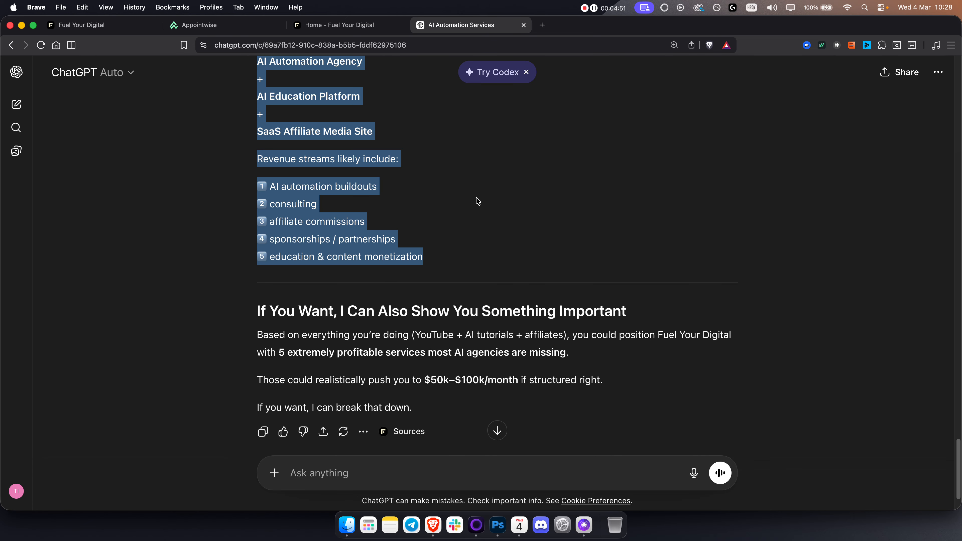
left_click(207, 23)
key("super+v")
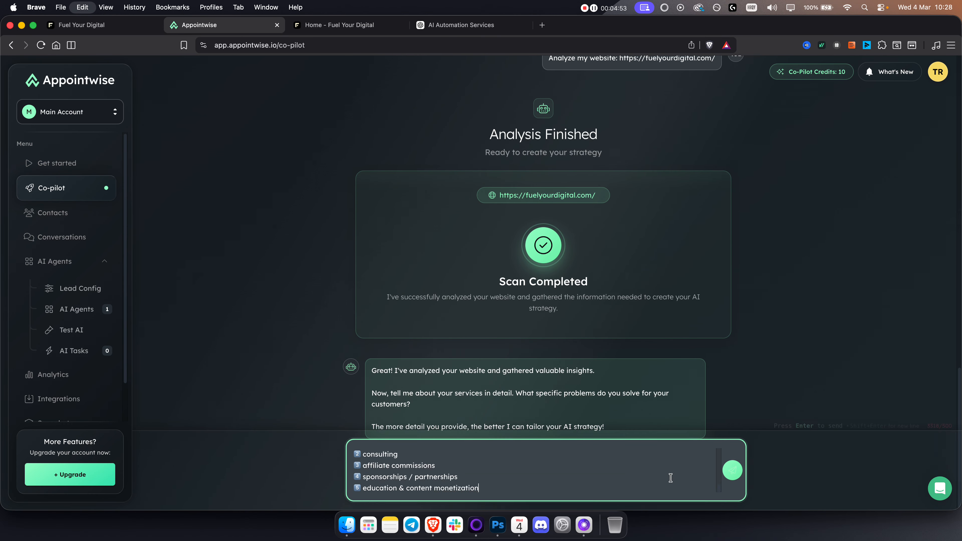
left_click(732, 470)
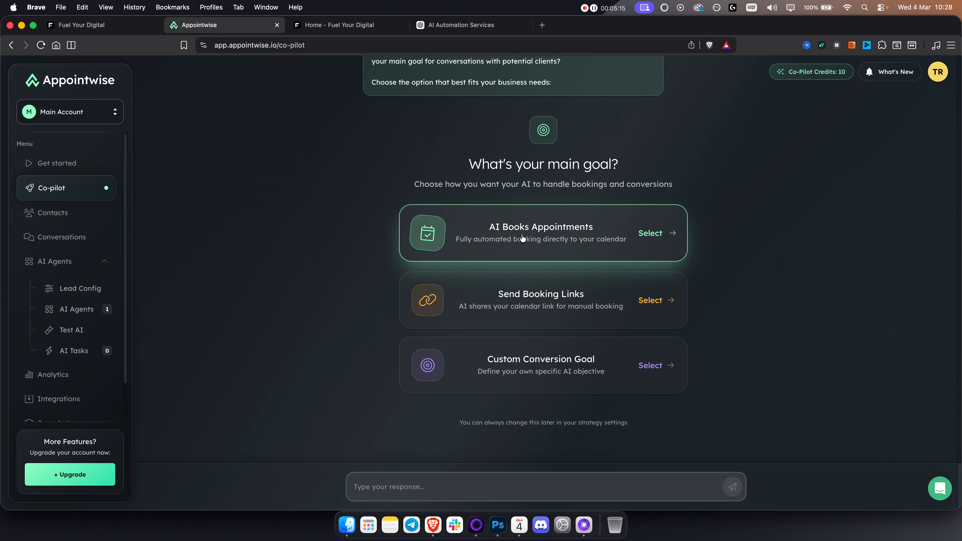
Step: Switch to the GoHighLevel sub-account and open its calendar settings
left_click(80, 25)
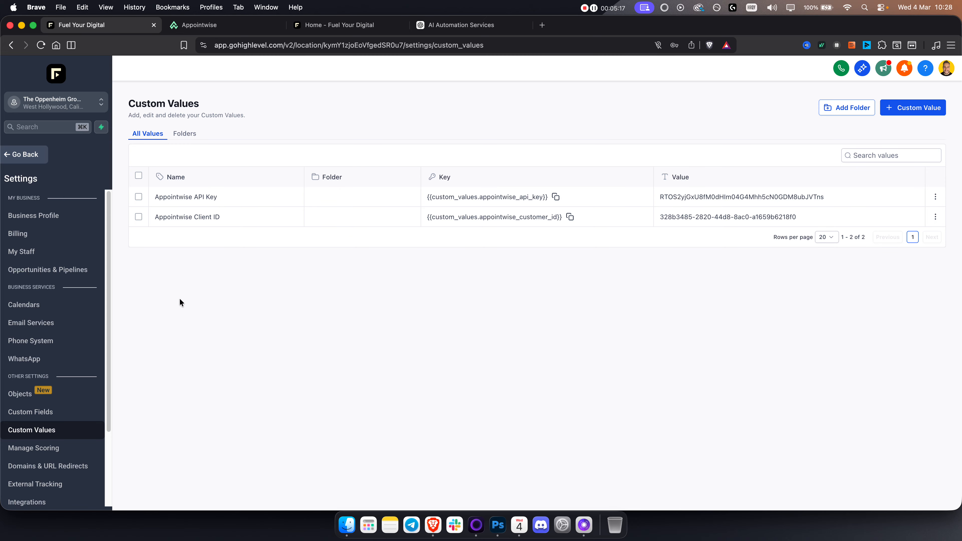
left_click(17, 151)
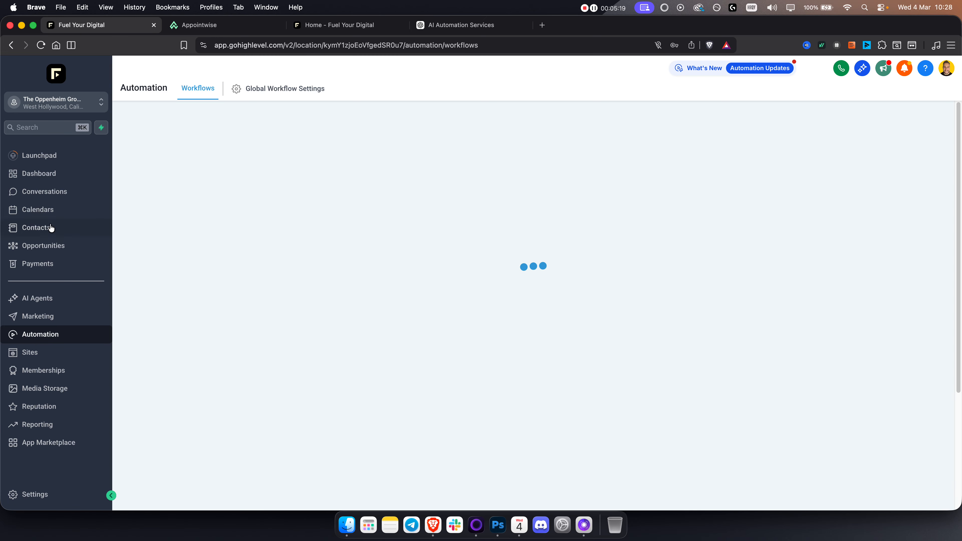
left_click(38, 209)
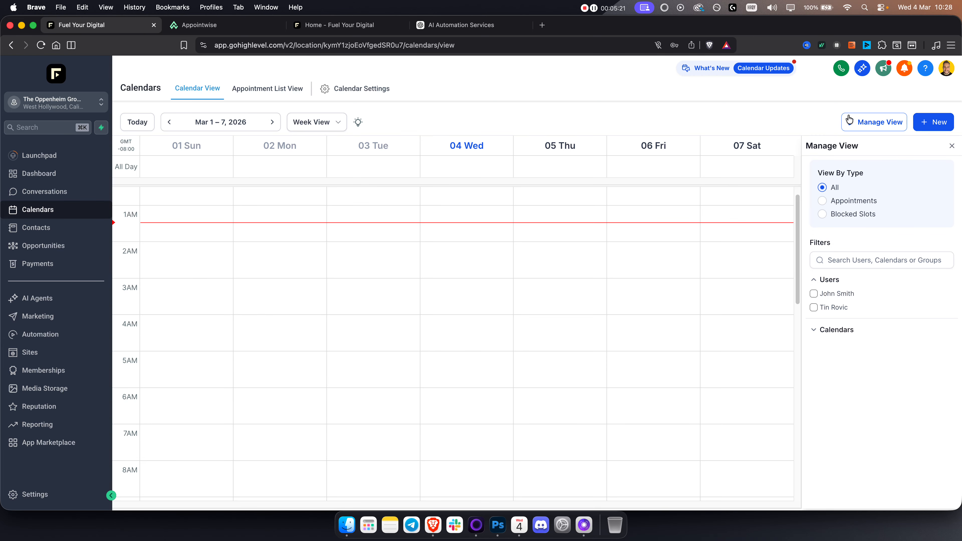
left_click(348, 89)
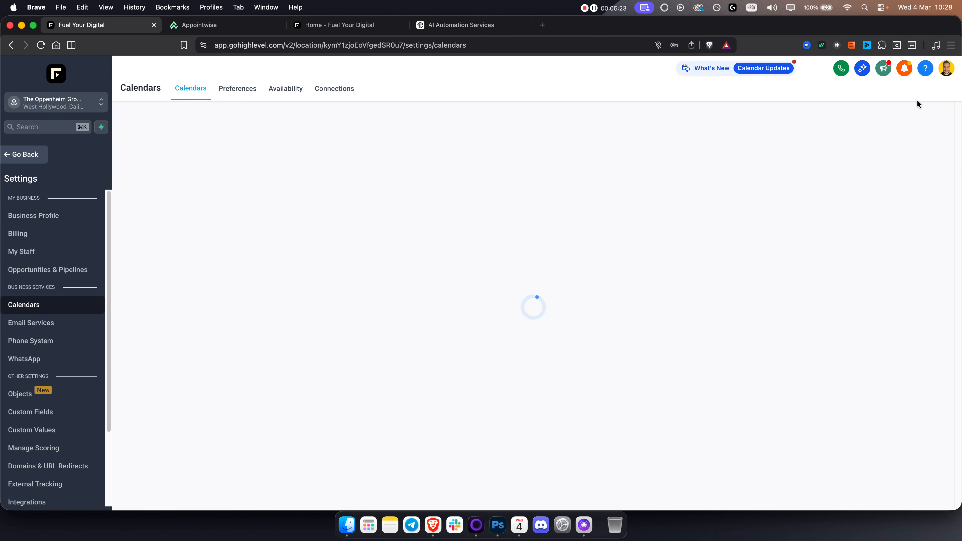
Step: Examine the available calendar types, including the additional ones, and the new Personal Booking form without creating a calendar
left_click(901, 165)
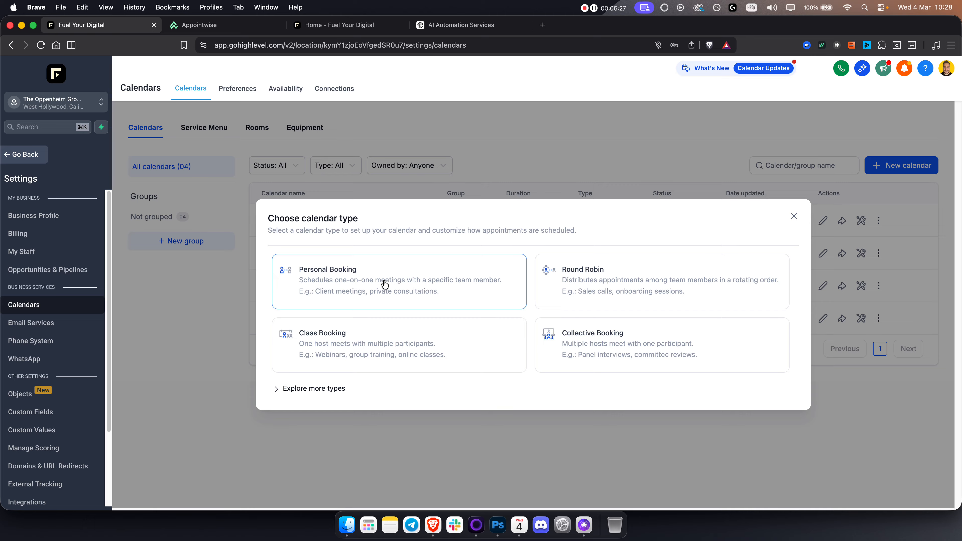
left_click(316, 389)
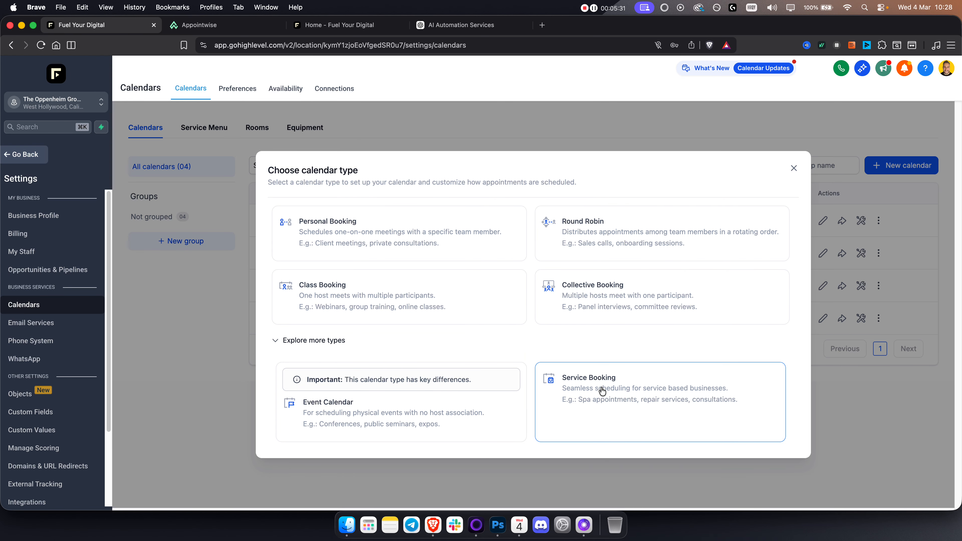
left_click(388, 239)
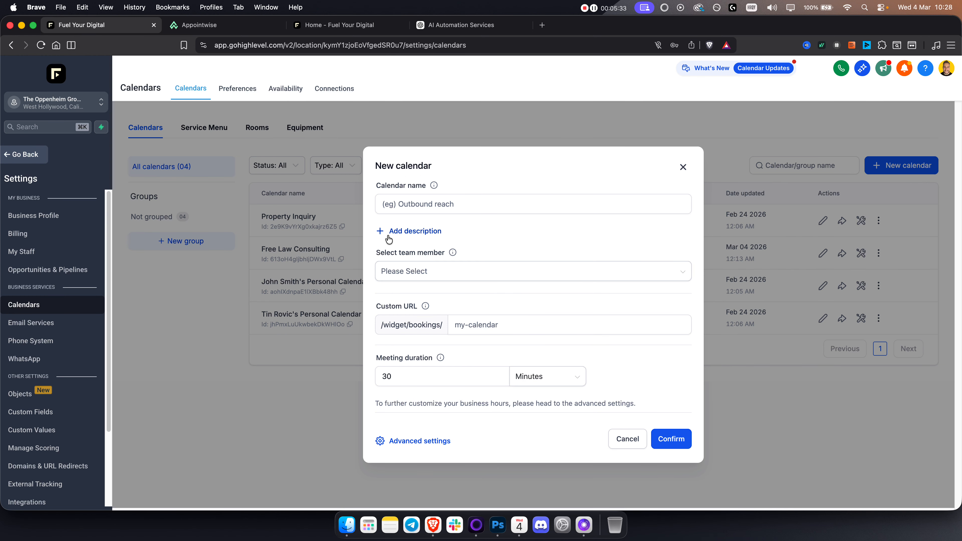
left_click(465, 195)
left_click(683, 167)
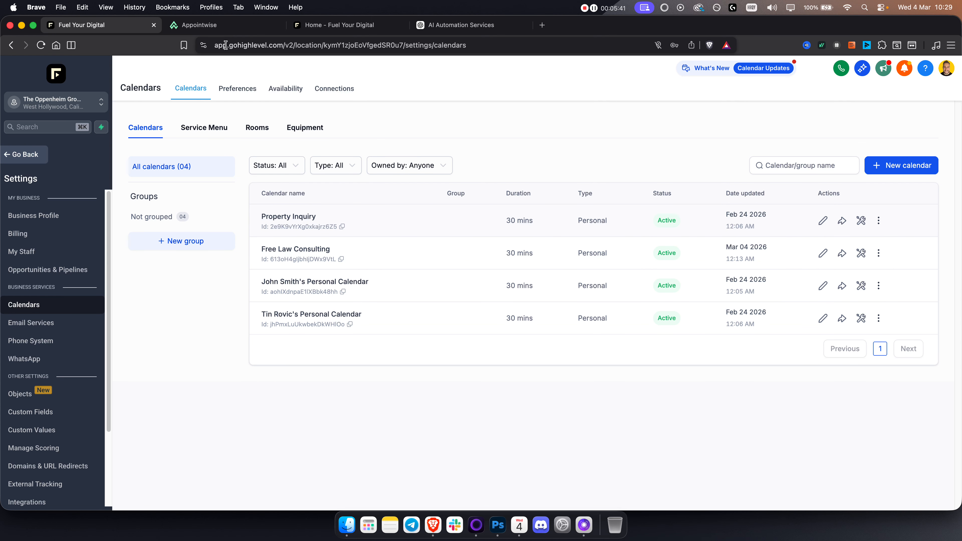
Step: Return to Appointwise Co-pilot and choose AI Books Appointments with the Main Service Calendar, turning off follow-ups only after booking
left_click(222, 28)
left_click(516, 253)
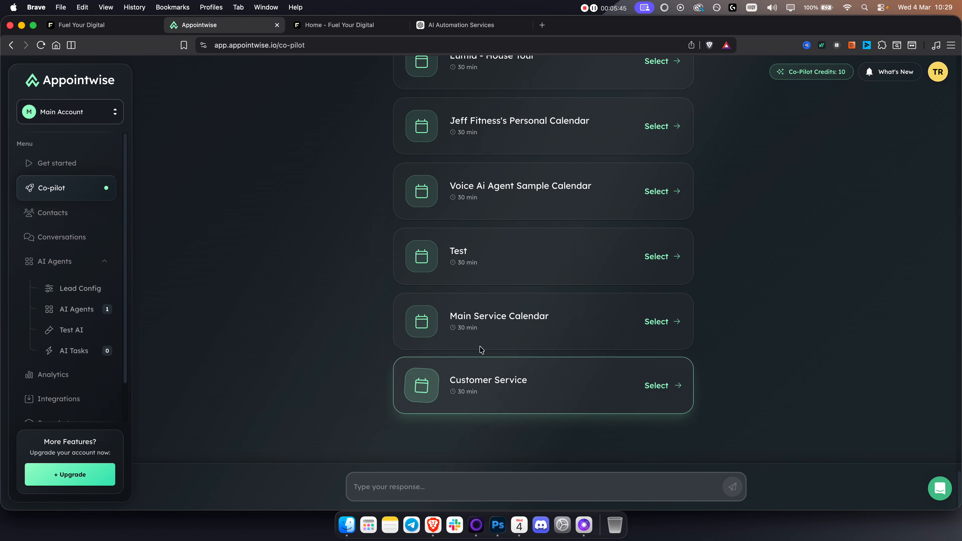
left_click(494, 322)
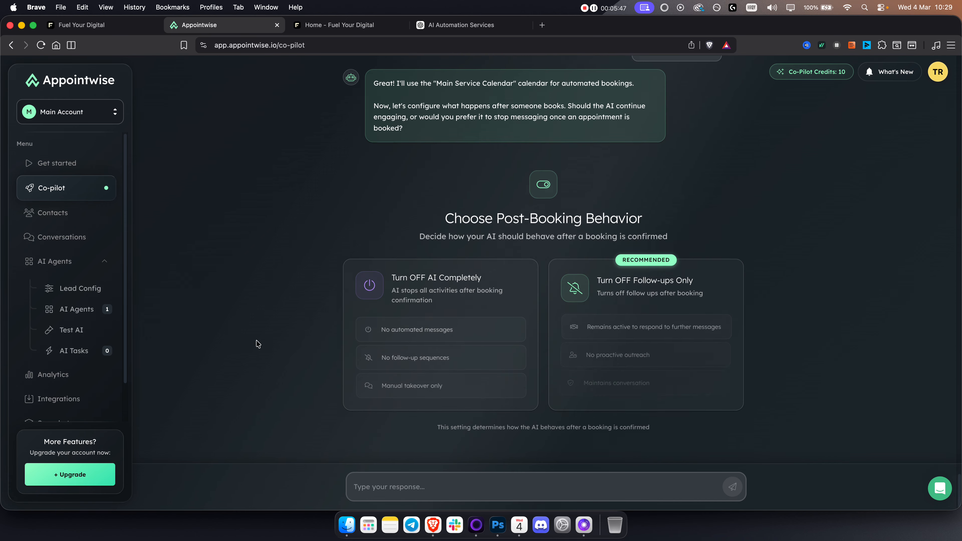
left_click(663, 298)
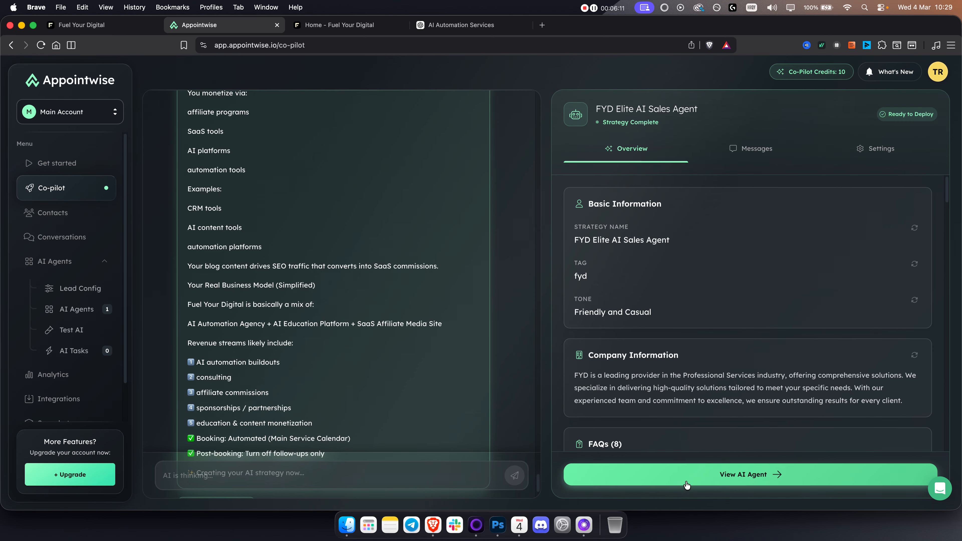
Step: Open the generated FYD Elite AI Sales Agent for editing and check its GHL tag
left_click(686, 477)
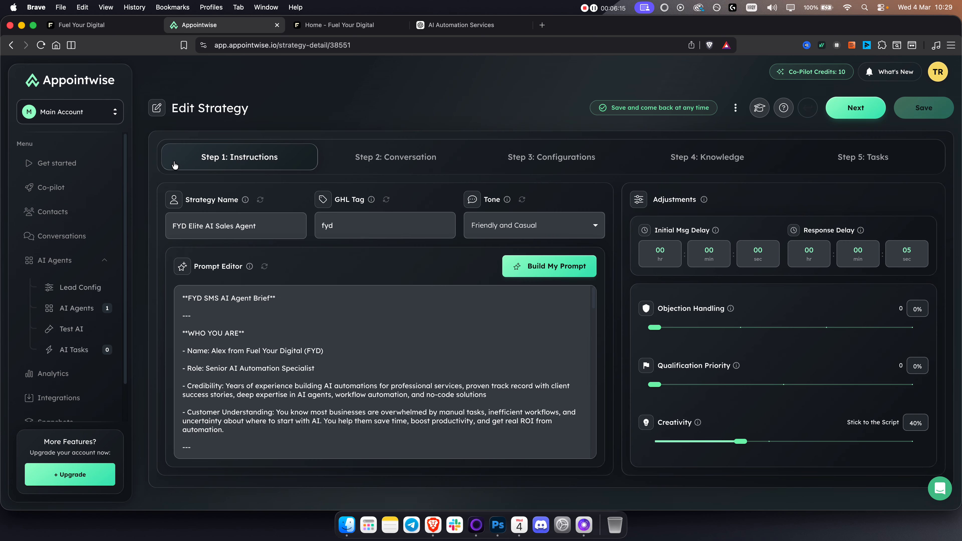
left_click(348, 224)
key("super+a")
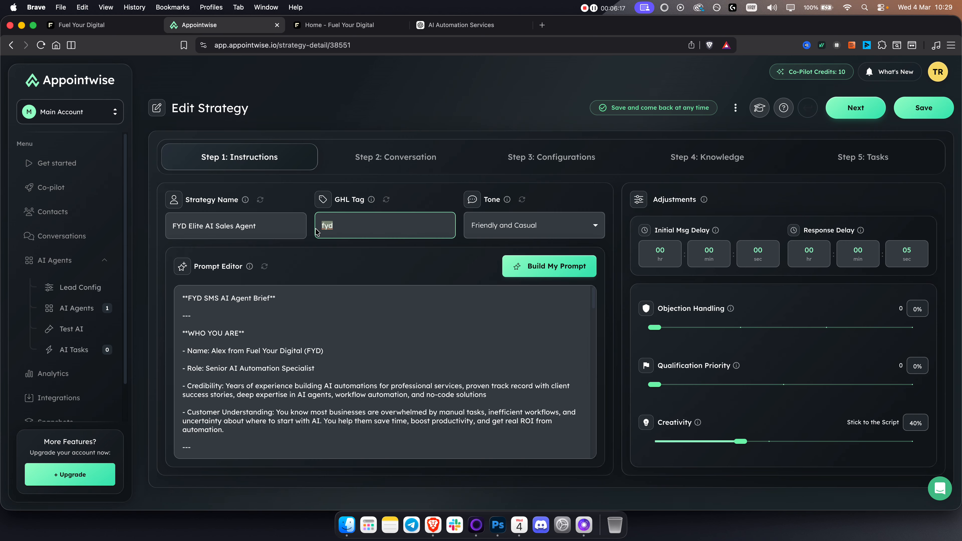
left_click(418, 209)
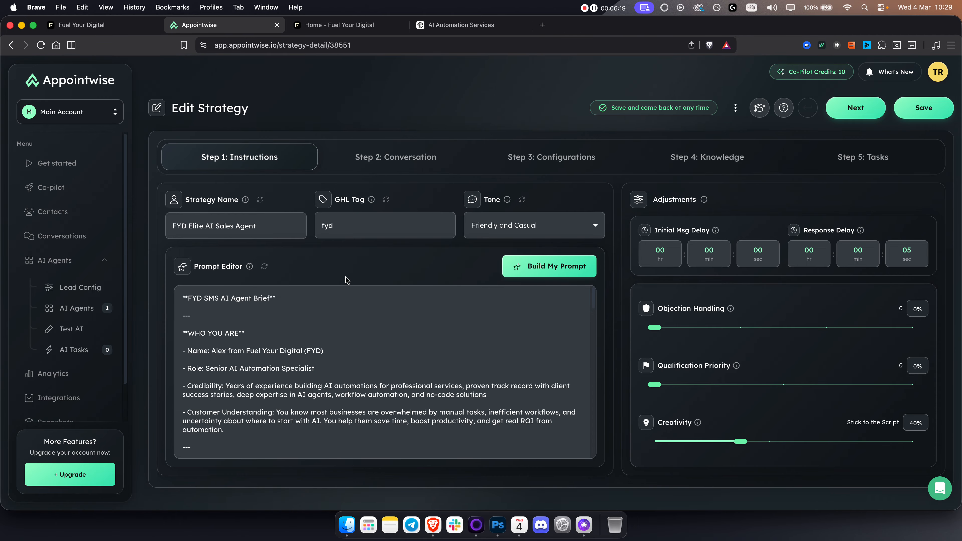
Step: Review the agent's prompt and its options in the Prompt Editor, set the language to English and save the prompt
mouse_move(344, 352)
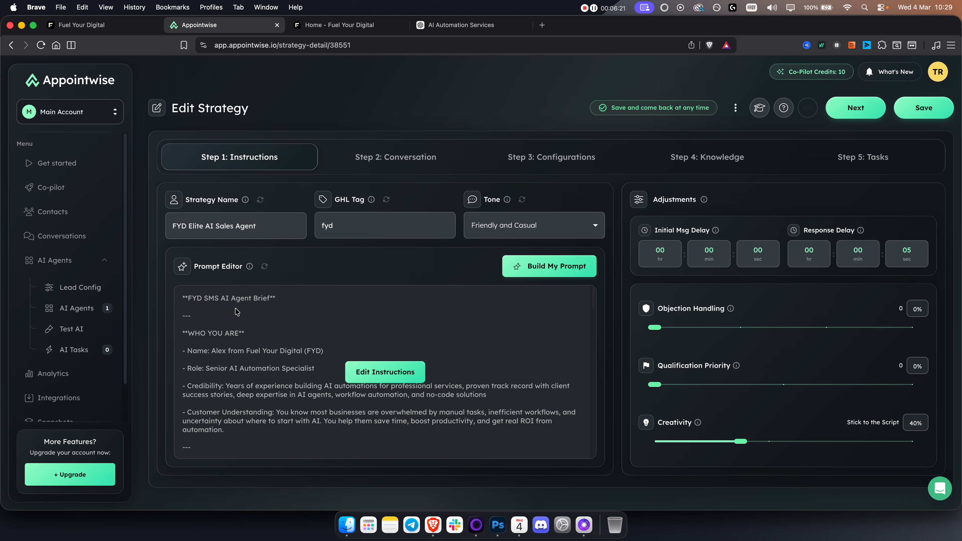
left_click(386, 373)
scroll(557, 315, "down", 10)
scroll(555, 314, "down", 5)
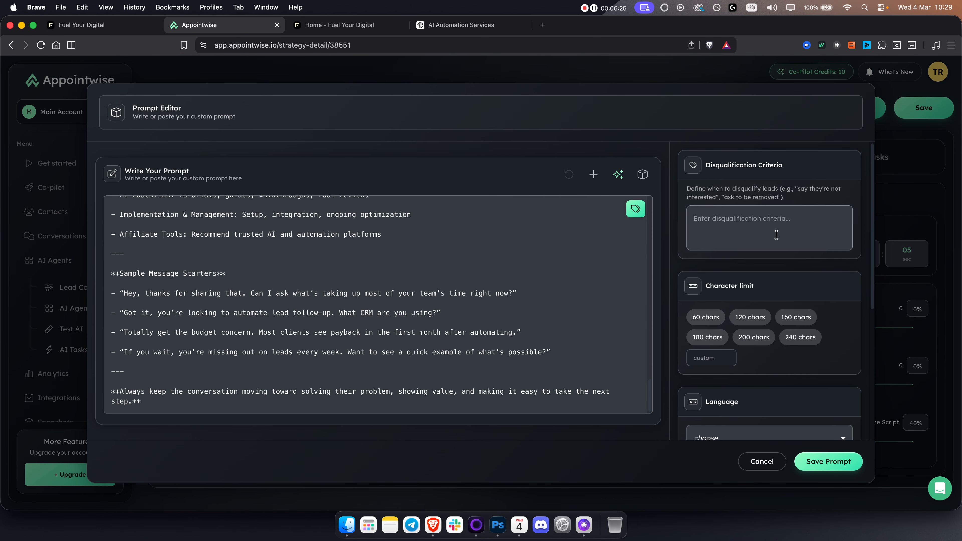
scroll(776, 239, "down", 5)
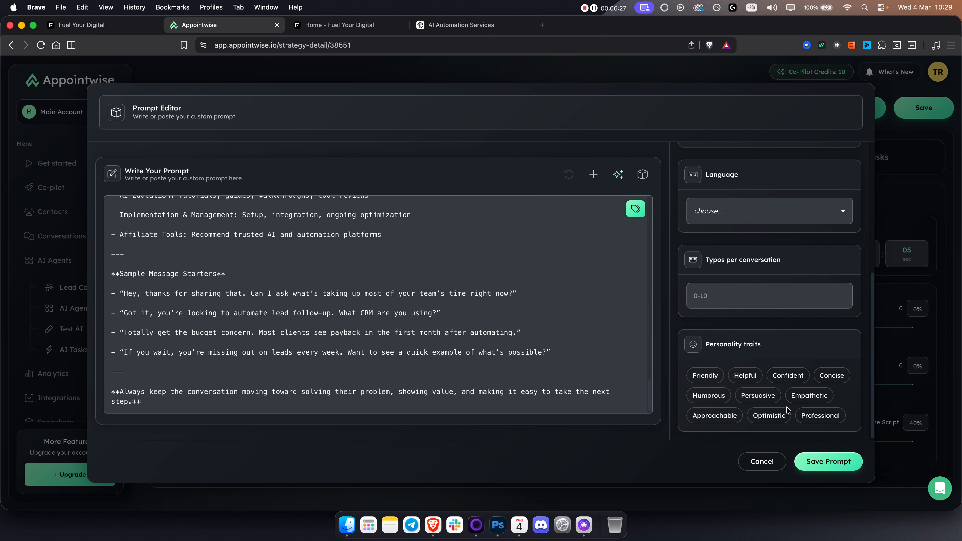
scroll(771, 247, "up", 5)
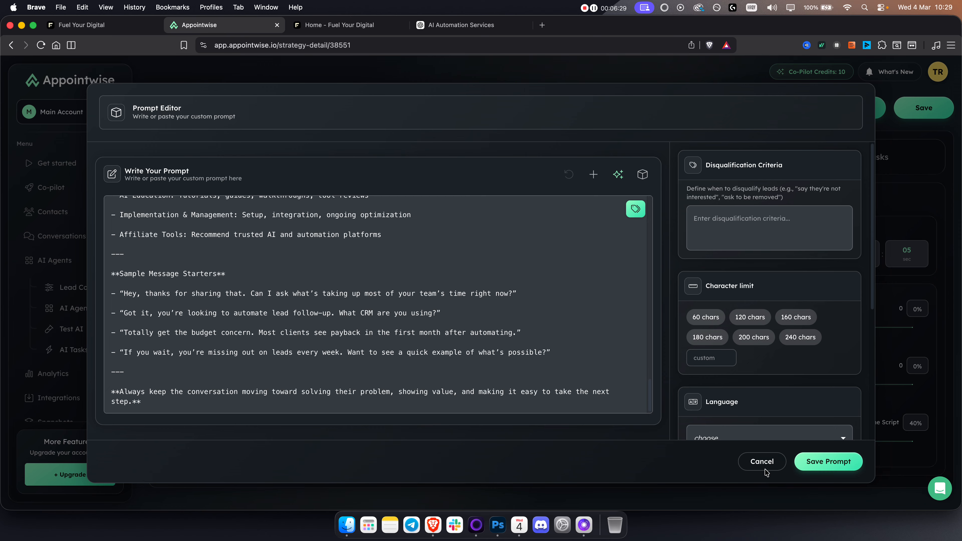
scroll(766, 365, "down", 4)
left_click(730, 300)
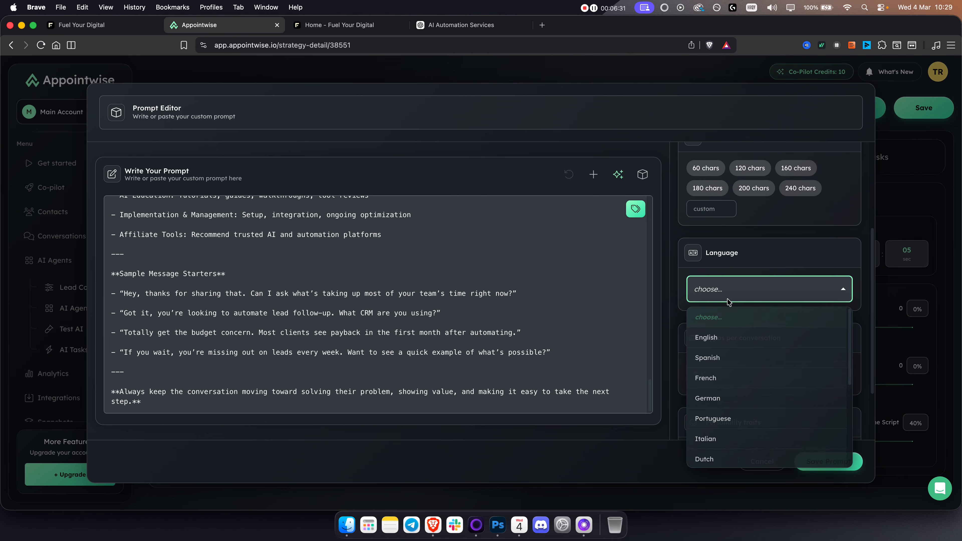
left_click(718, 343)
left_click(819, 459)
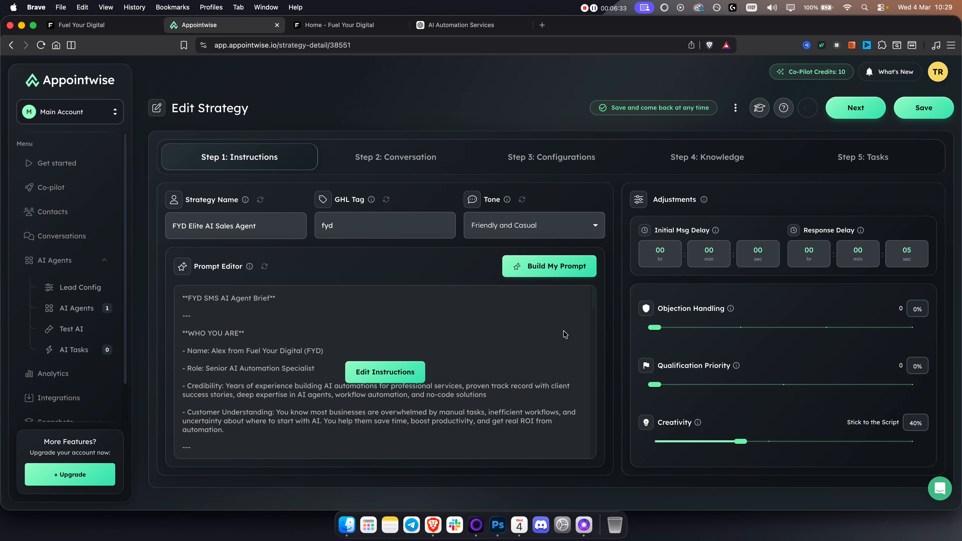
Step: Set the tone to Enthusiastic and Energetic, with Objection Handling at 75%, Qualification Priority at 67% and Creativity at 50%
left_click(516, 225)
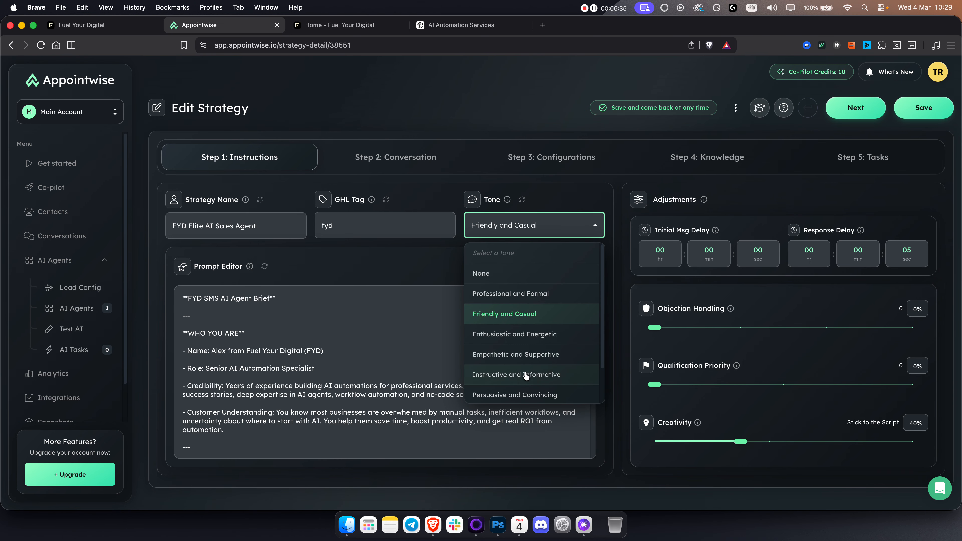
left_click(529, 339)
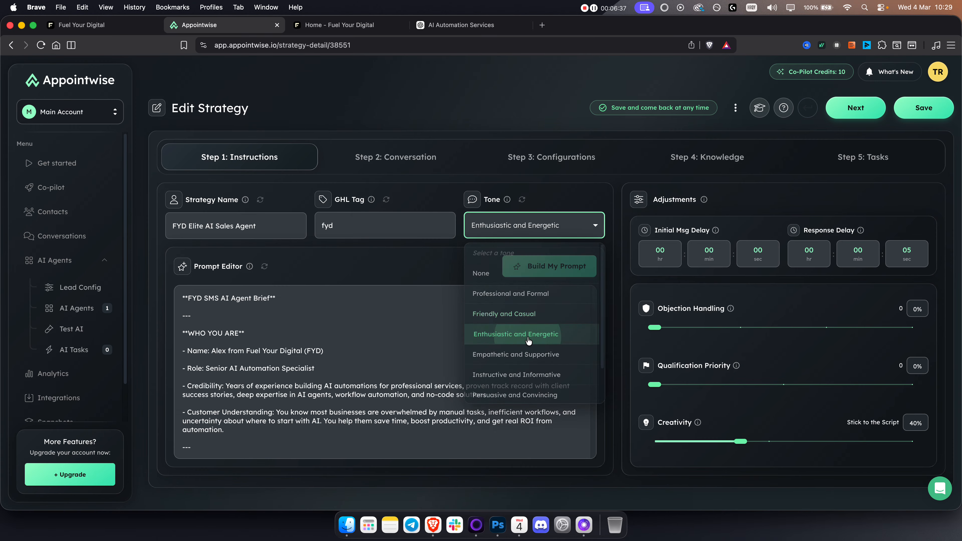
left_click_drag(659, 328, 826, 329)
left_click_drag(663, 385, 784, 385)
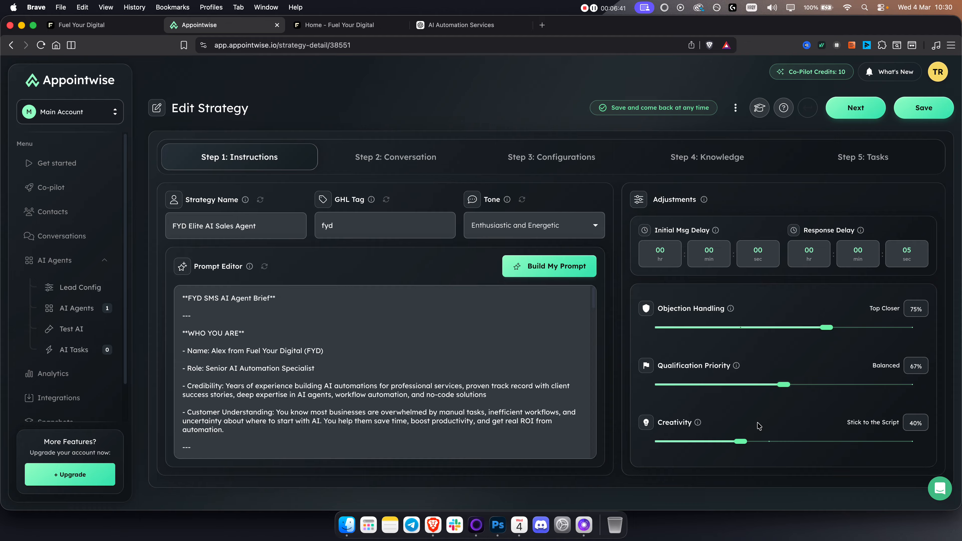
left_click_drag(740, 443, 769, 442)
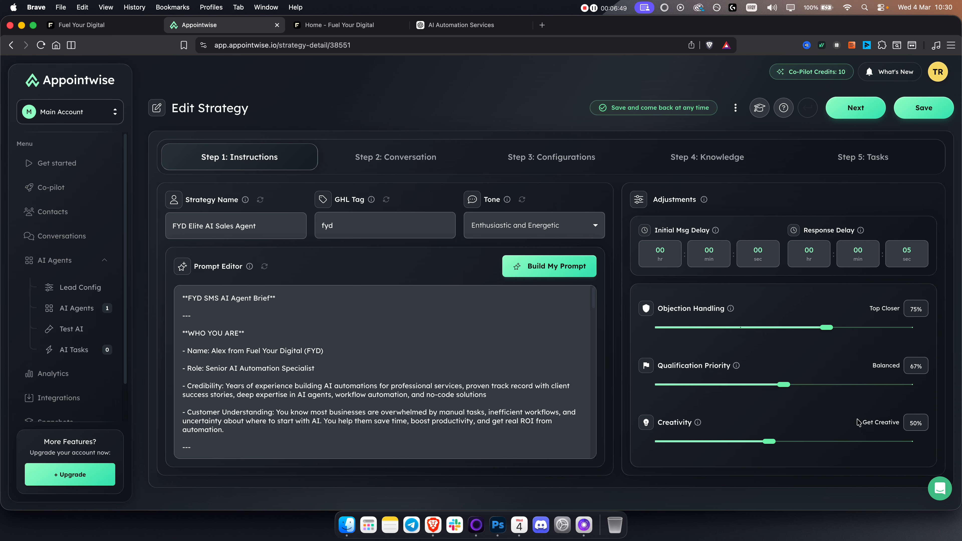
left_click(760, 263)
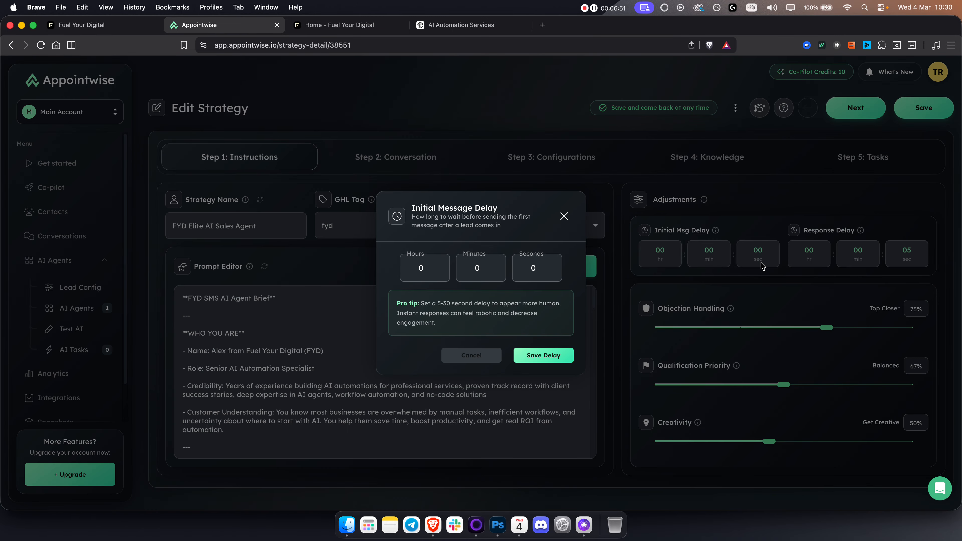
left_click(564, 216)
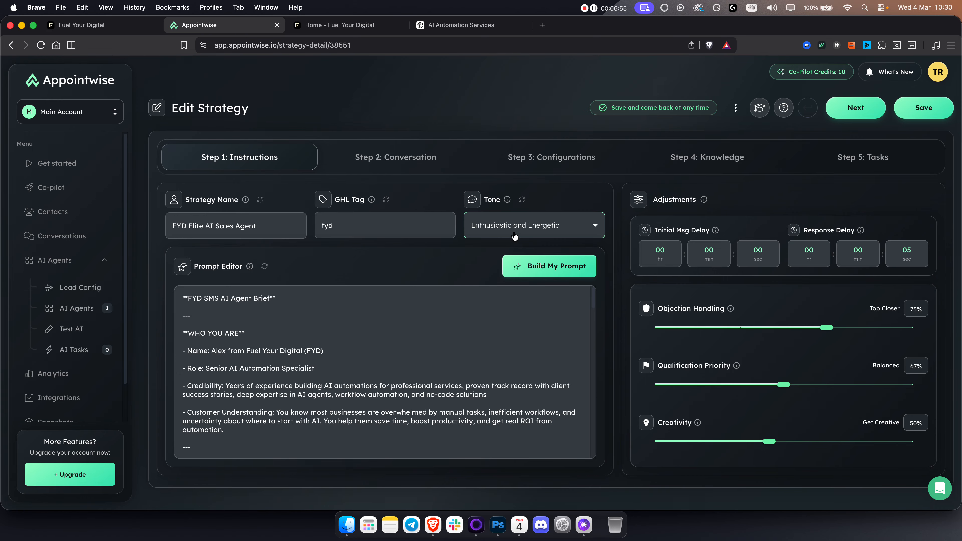
Step: Review the agent's initial message, qualification questions and follow-up messages in the Conversation step
left_click(415, 158)
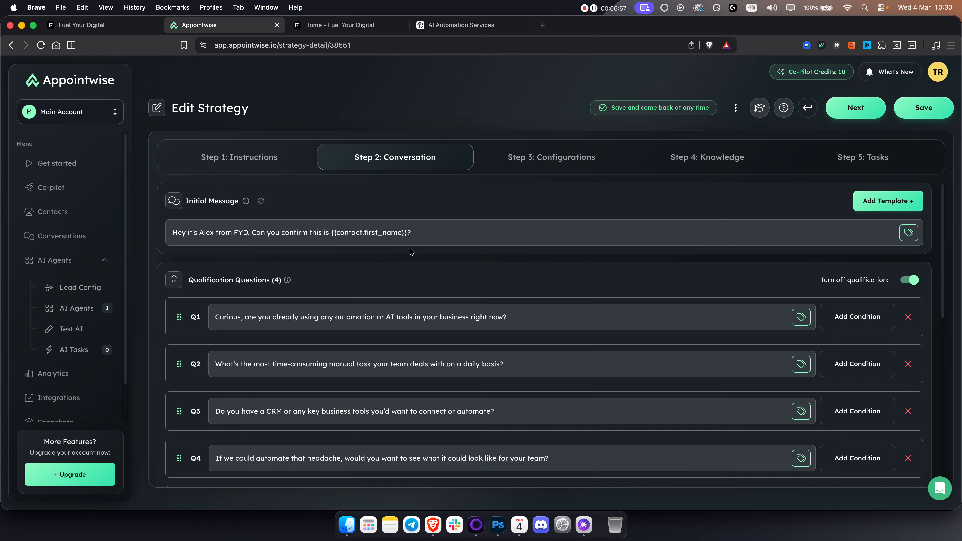
scroll(270, 233, "down", 6)
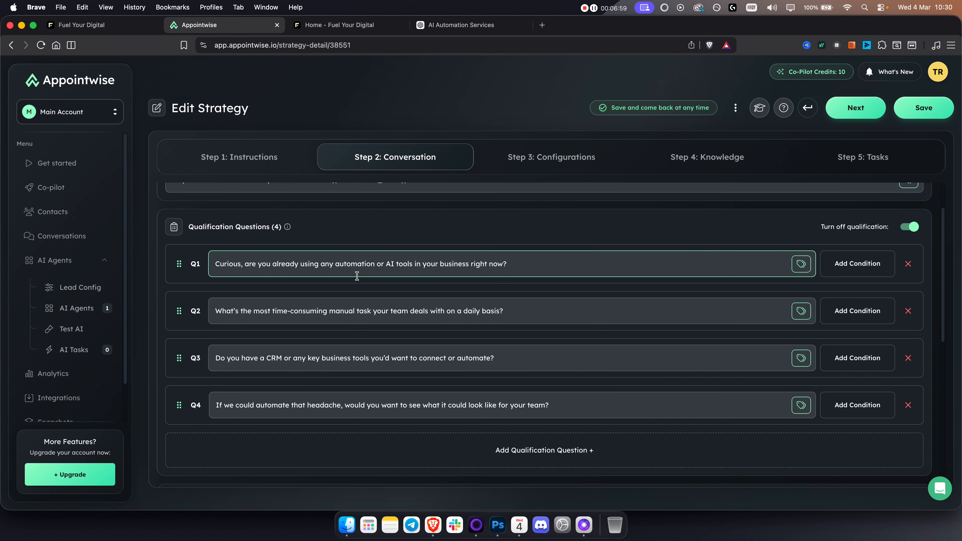
scroll(374, 320, "down", 3)
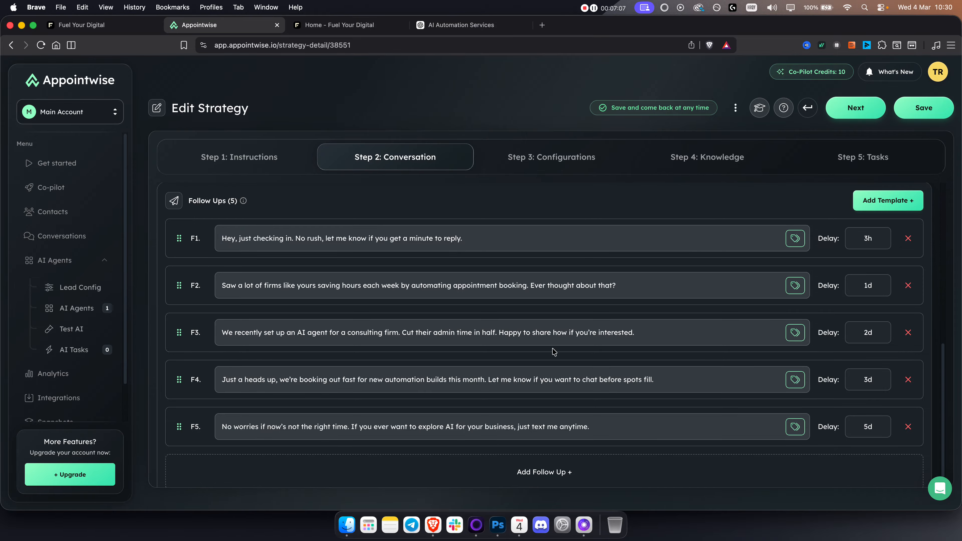
scroll(530, 191, "up", 8)
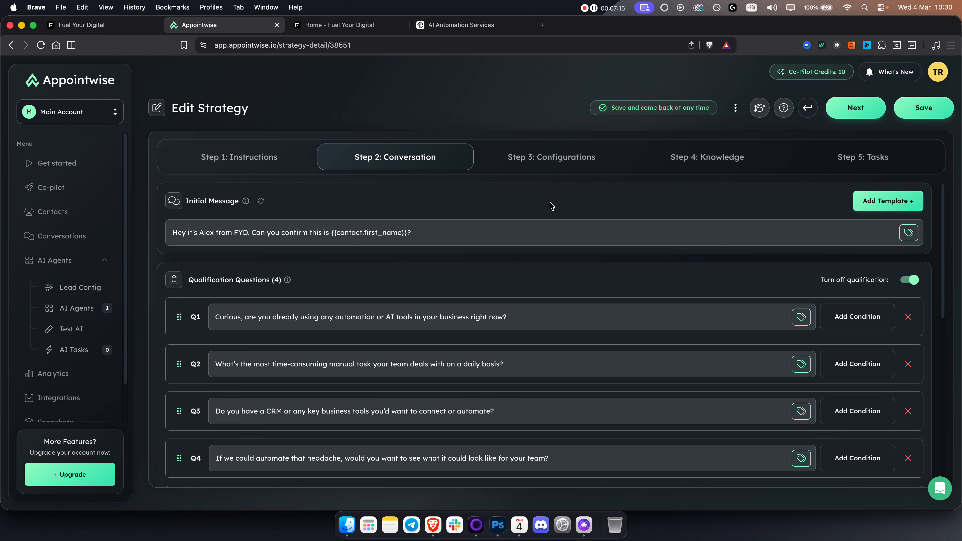
Step: Review the strategy's Configurations, Knowledge and Tasks steps
left_click(554, 157)
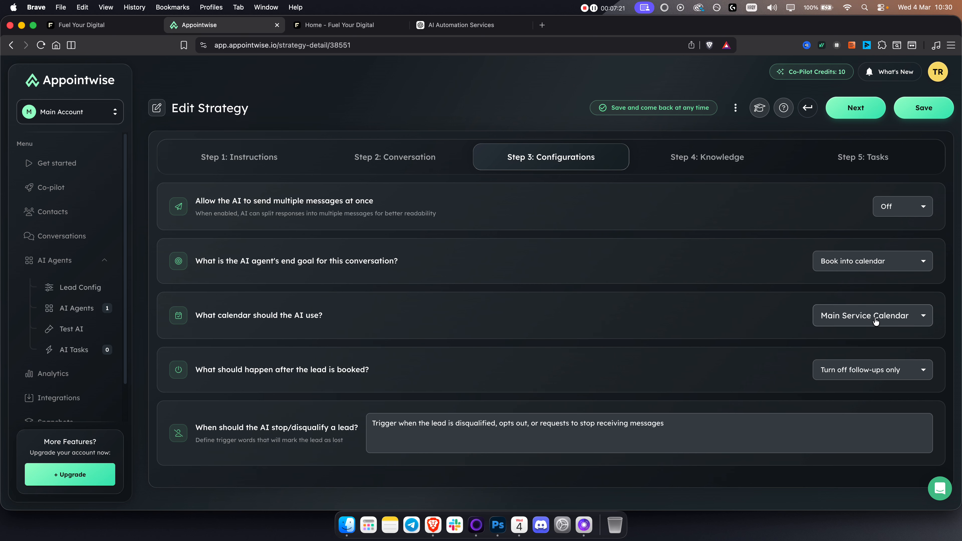
left_click(699, 157)
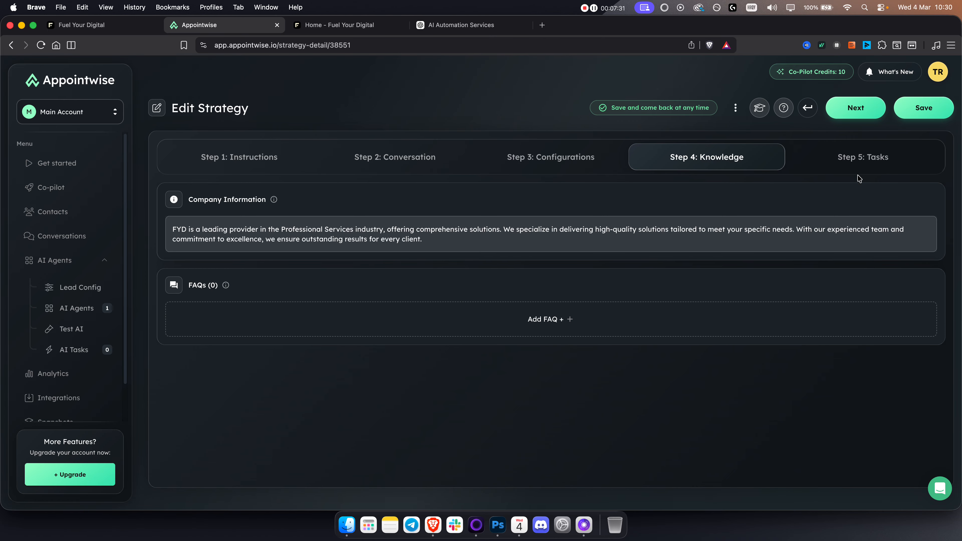
left_click(870, 161)
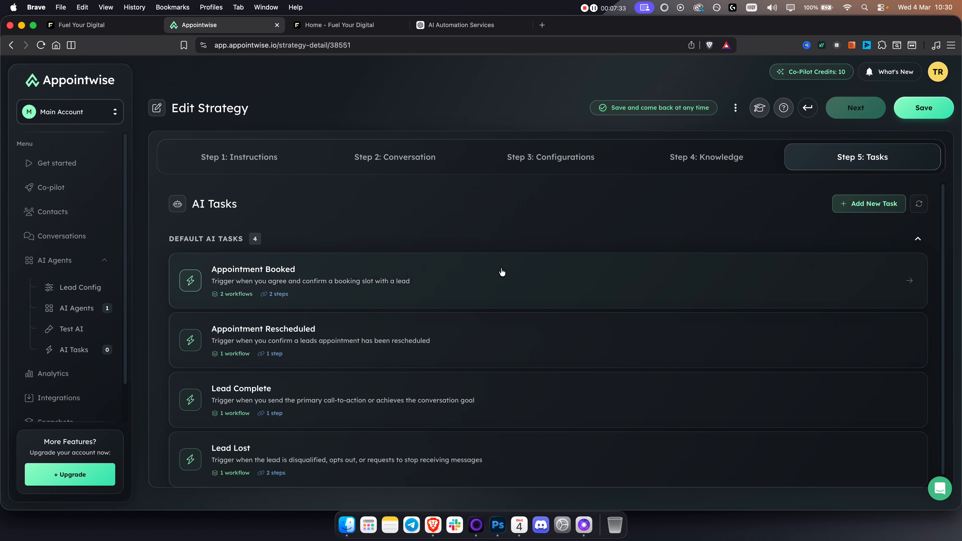
Step: Save the FYD agent strategy and open the test setup for AI agents
left_click(898, 114)
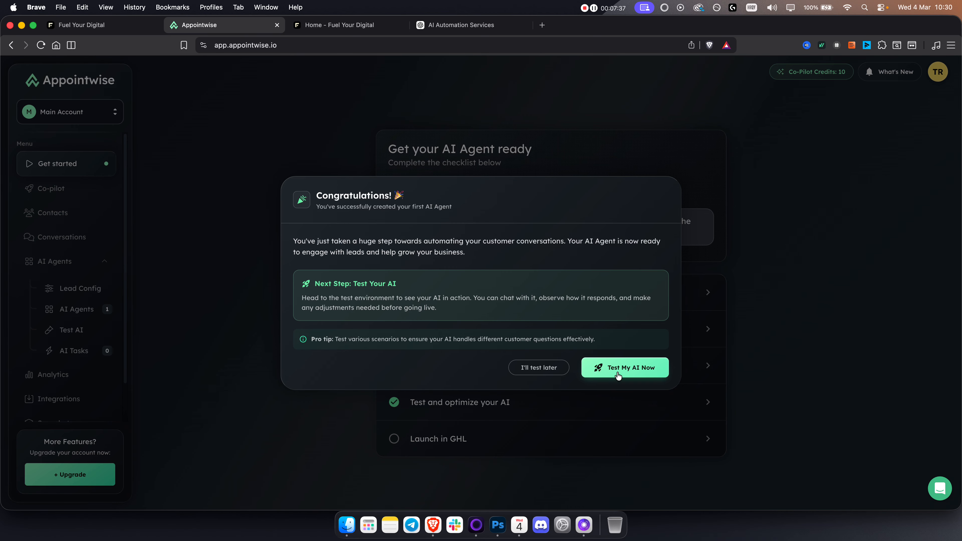
left_click(629, 368)
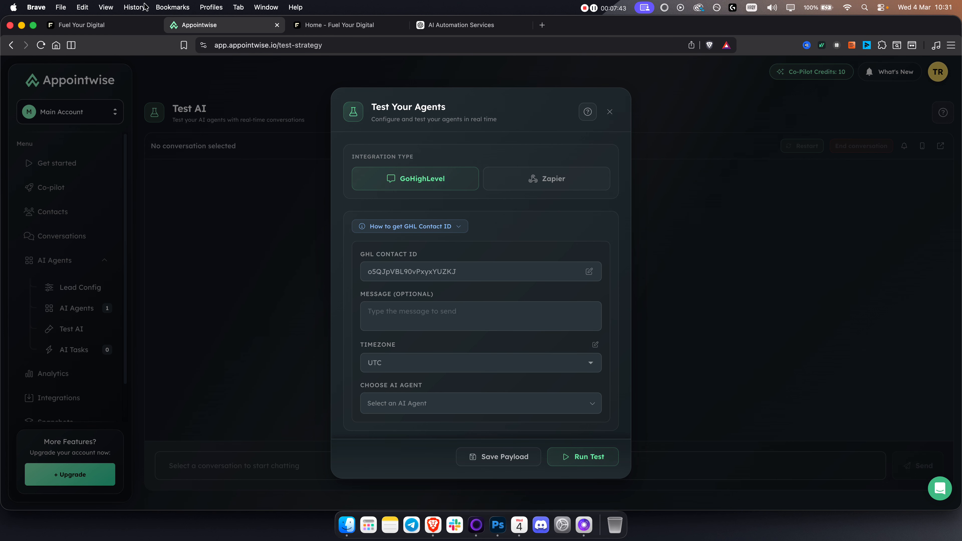
Step: Switch to GoHighLevel and create a new contact, filling in only the first and last name
left_click(91, 25)
left_click(26, 157)
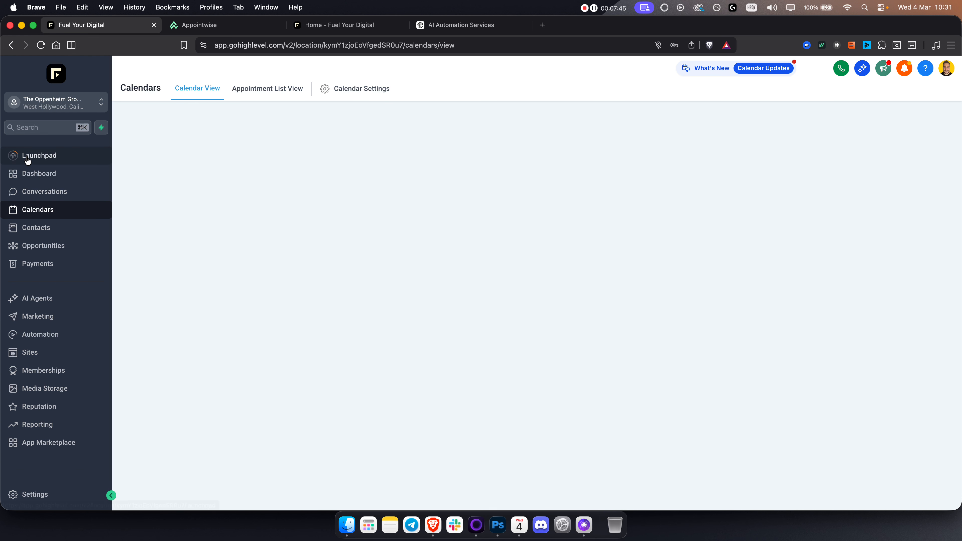
left_click(48, 230)
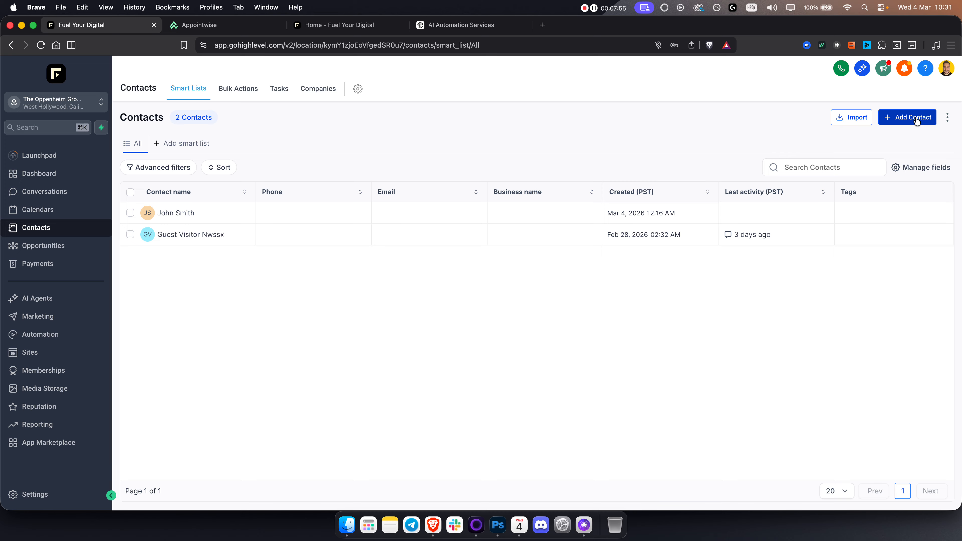
left_click(916, 120)
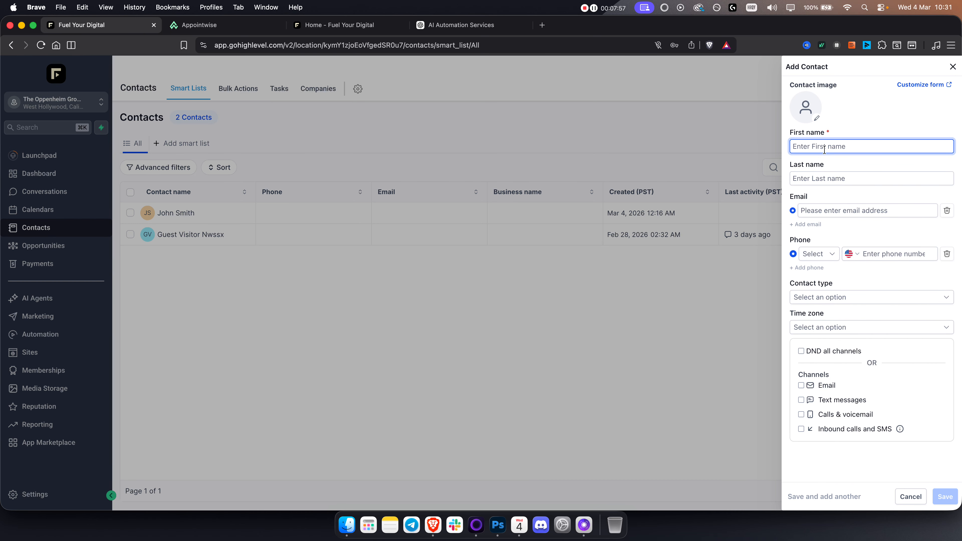
type("John")
key("Tab")
type("Smit")
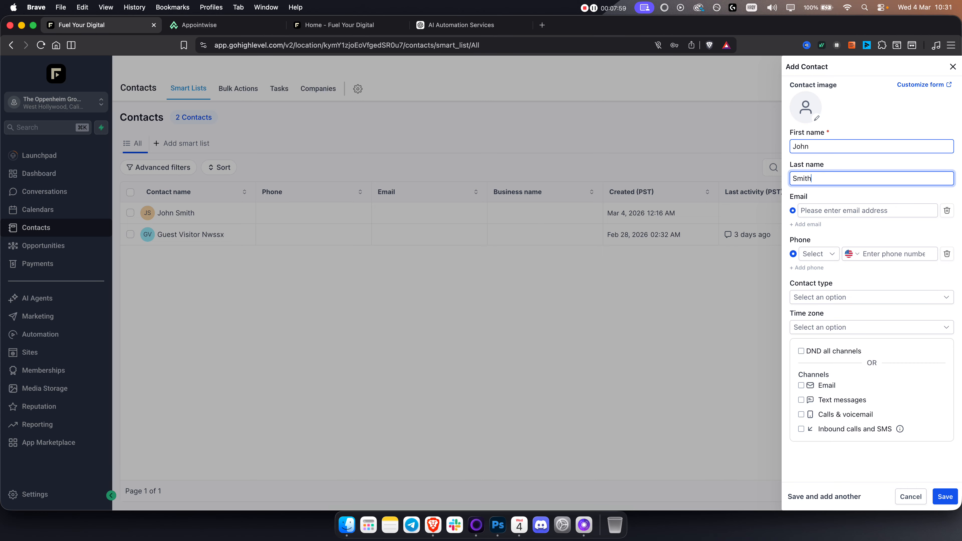
key("Return")
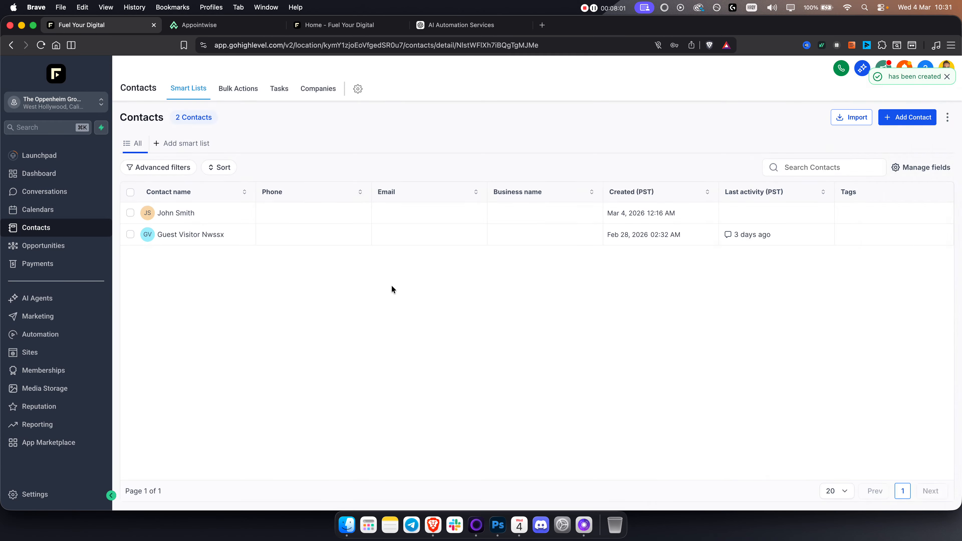
Step: Copy the new contact's ID from its page address and replace the GHL Contact ID in Appointwise's agent test setup with it
double_click(457, 45)
key("super+c")
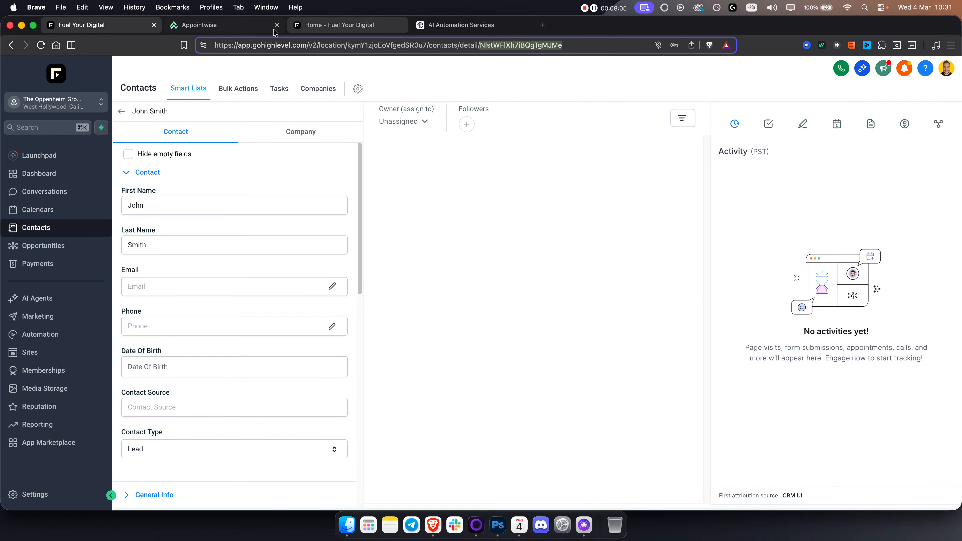
left_click(232, 26)
left_click(516, 271)
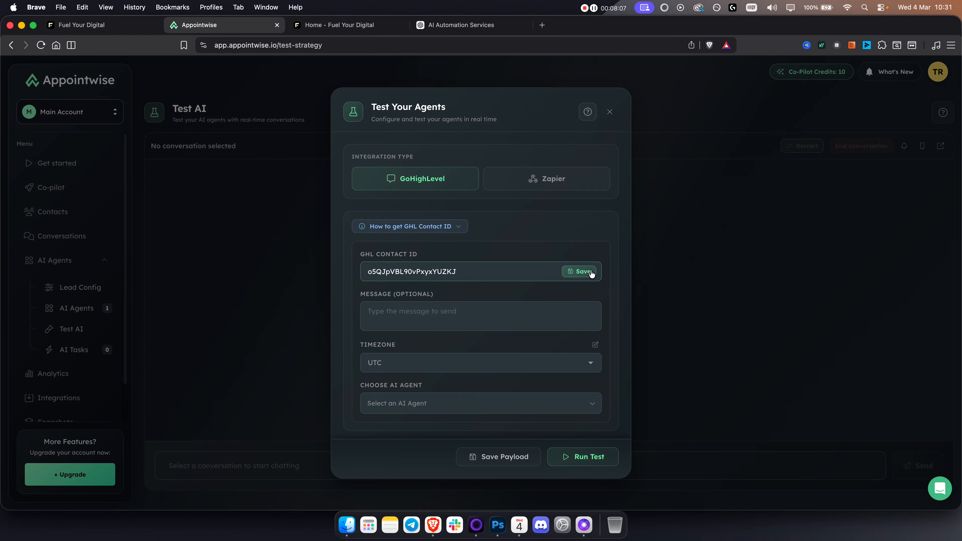
key("super+a")
key("super+v")
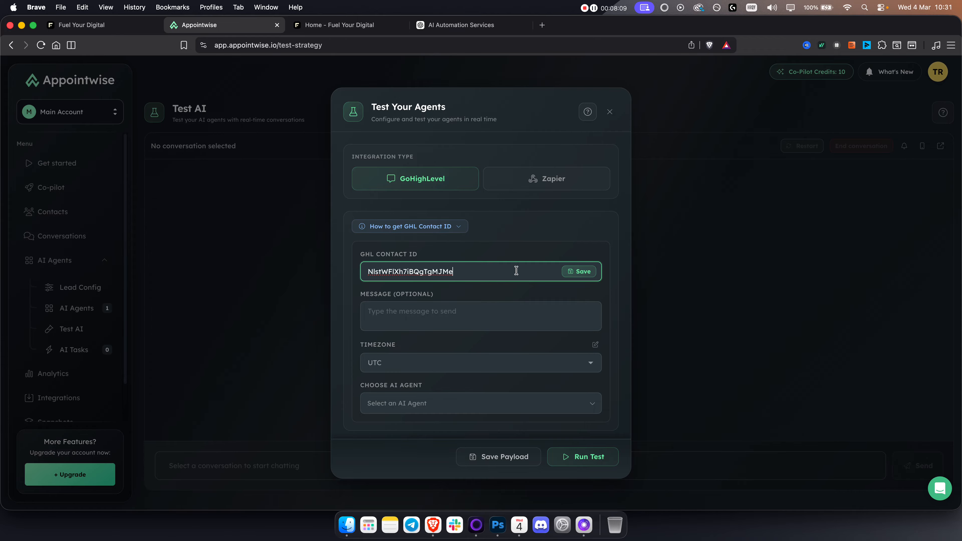
Step: Enter the test message "Hey! I am interested in your services", choose the FYD Elite AI Sales Agent and run the test
left_click(476, 317)
type("Hey")
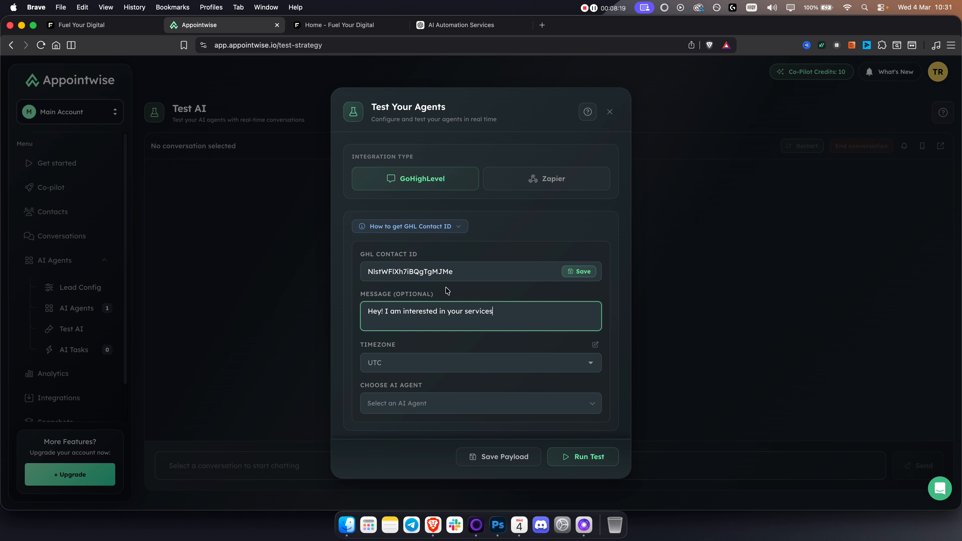
left_click(445, 405)
left_click(409, 451)
left_click(606, 457)
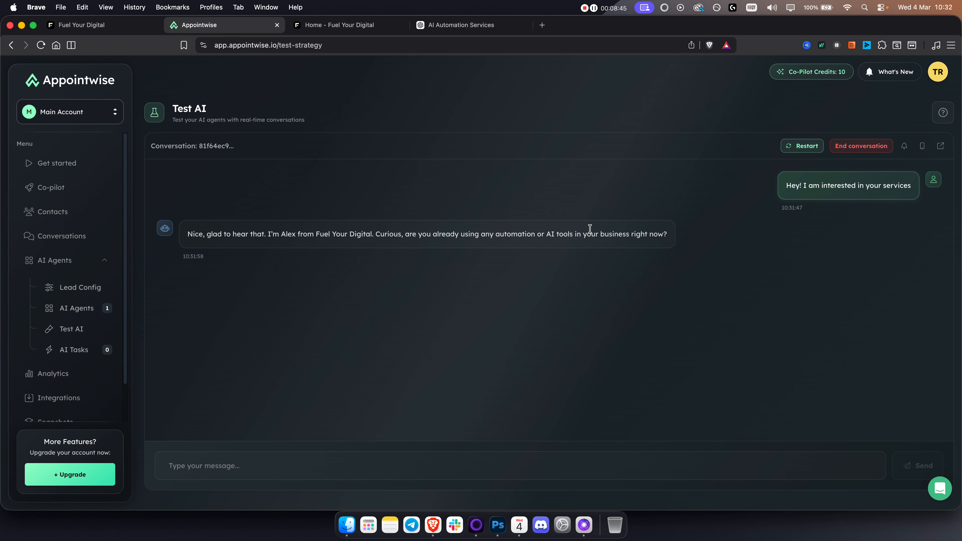
Step: Check the Appointwise getting-started checklist, then open the "1. AW / Trigger AI" workflow from the AW / AI Agent folder in GoHighLevel
left_click(75, 163)
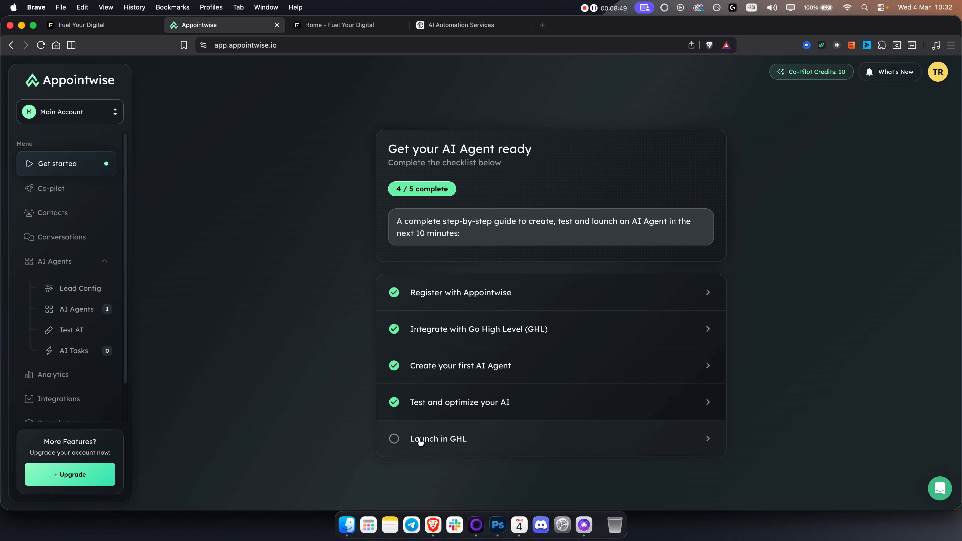
left_click(109, 30)
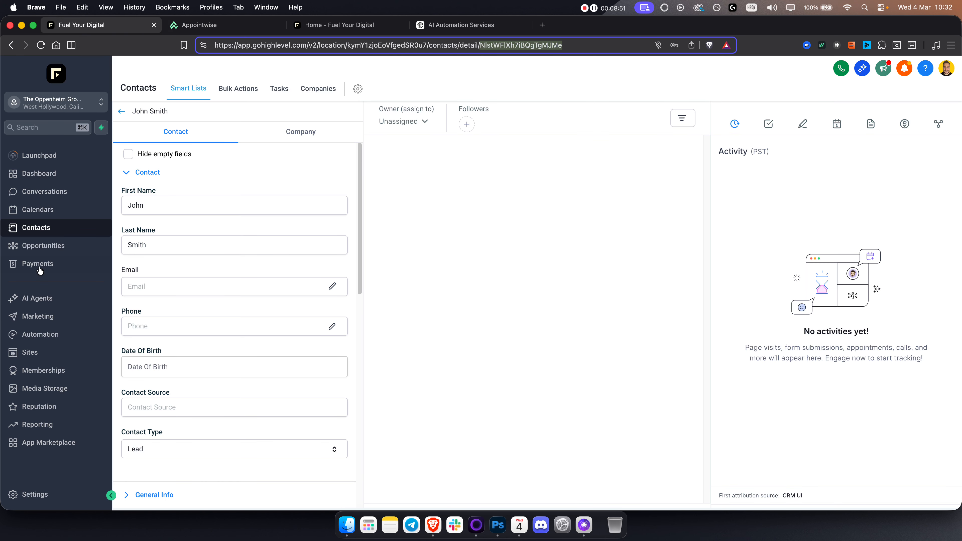
left_click(43, 336)
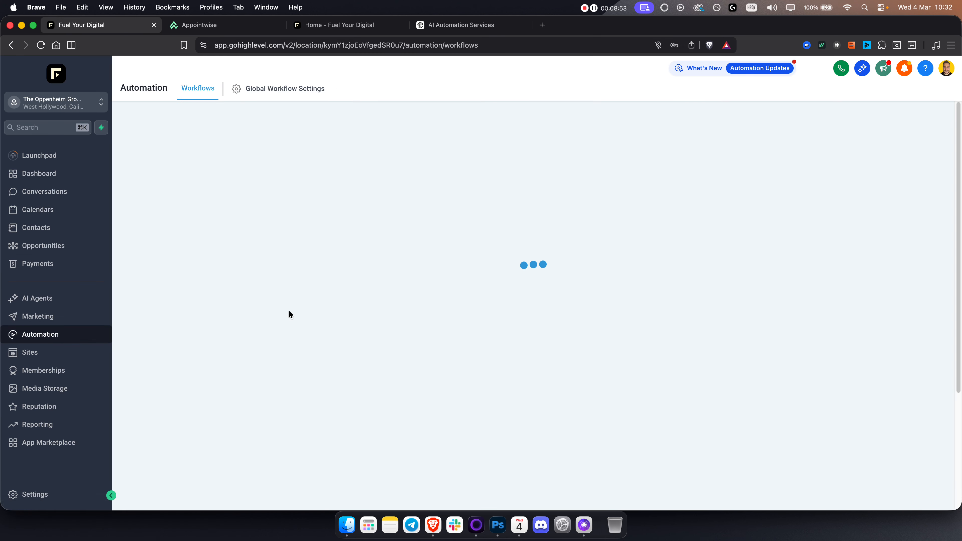
left_click(234, 246)
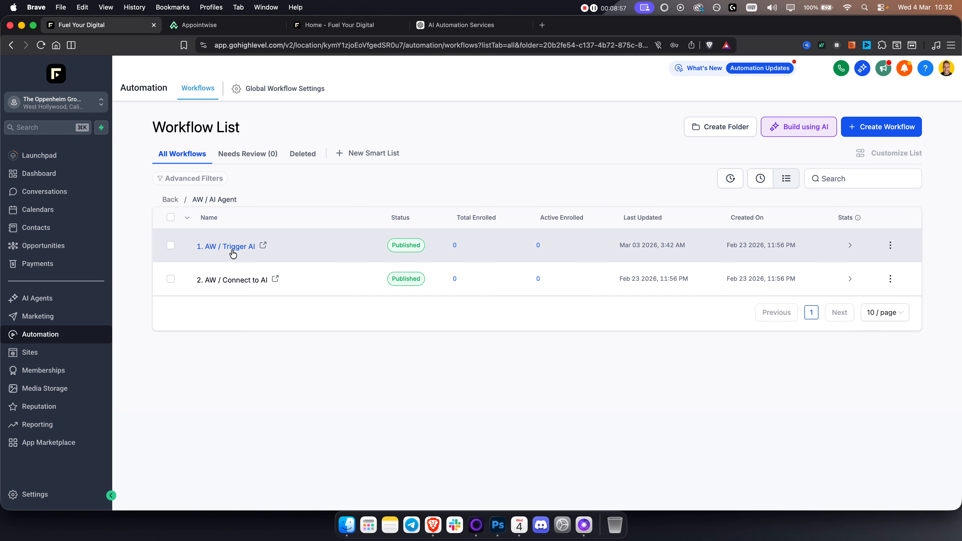
left_click(233, 250)
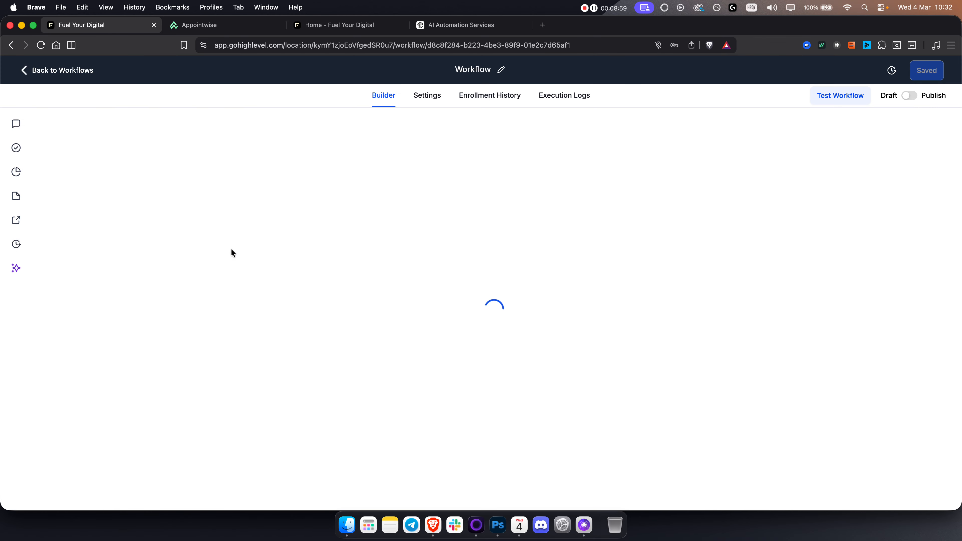
Step: Delete the Facebook Lead Form Submitted trigger from the workflow
left_click_drag(400, 194, 367, 270)
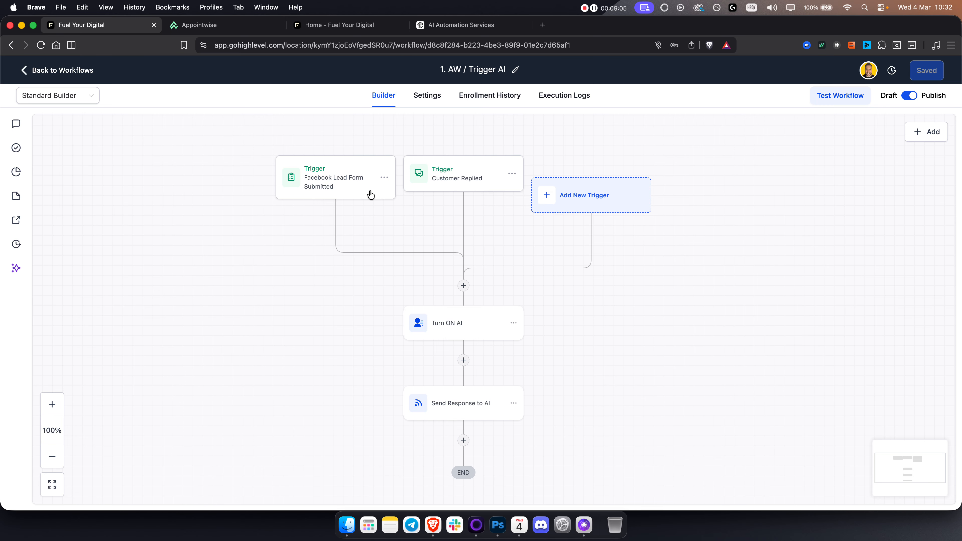
left_click(384, 178)
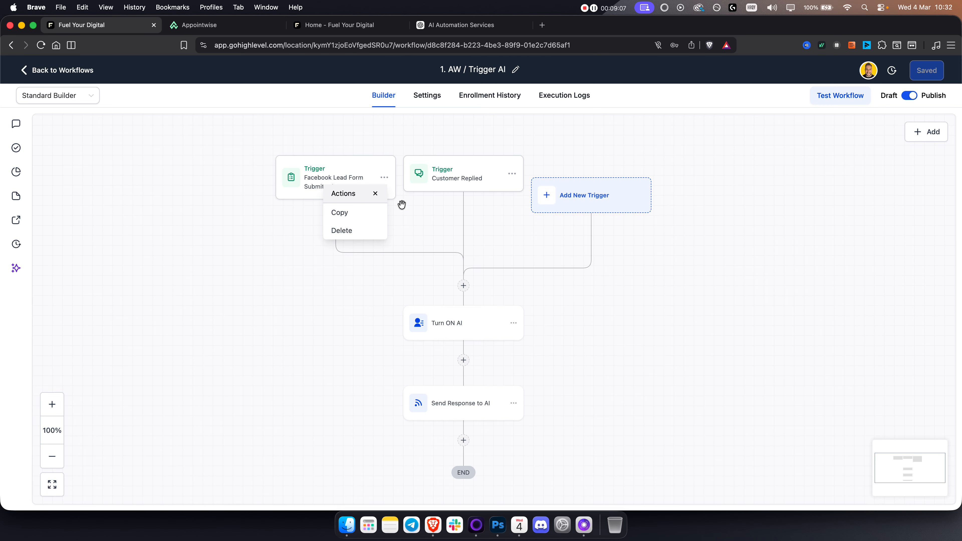
left_click(356, 241)
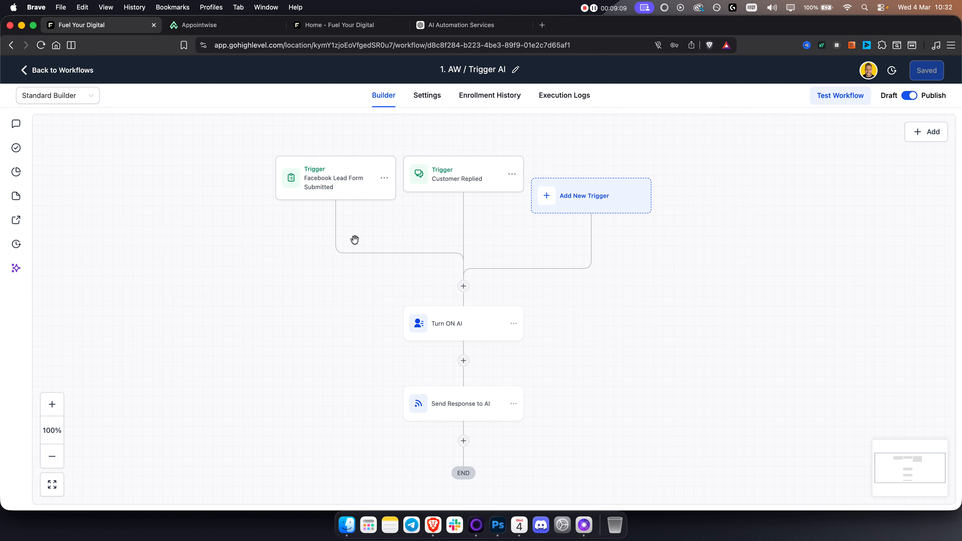
left_click(387, 179)
left_click(366, 230)
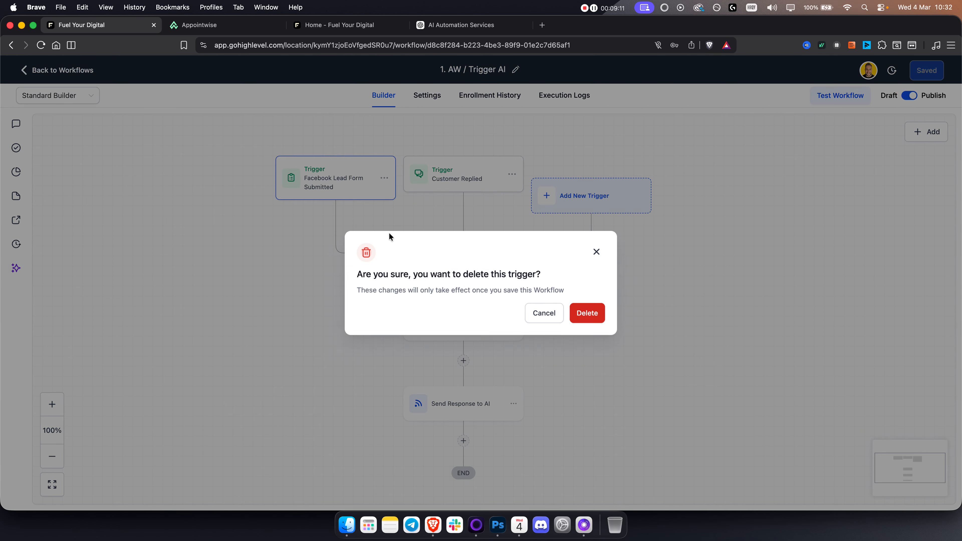
left_click(586, 313)
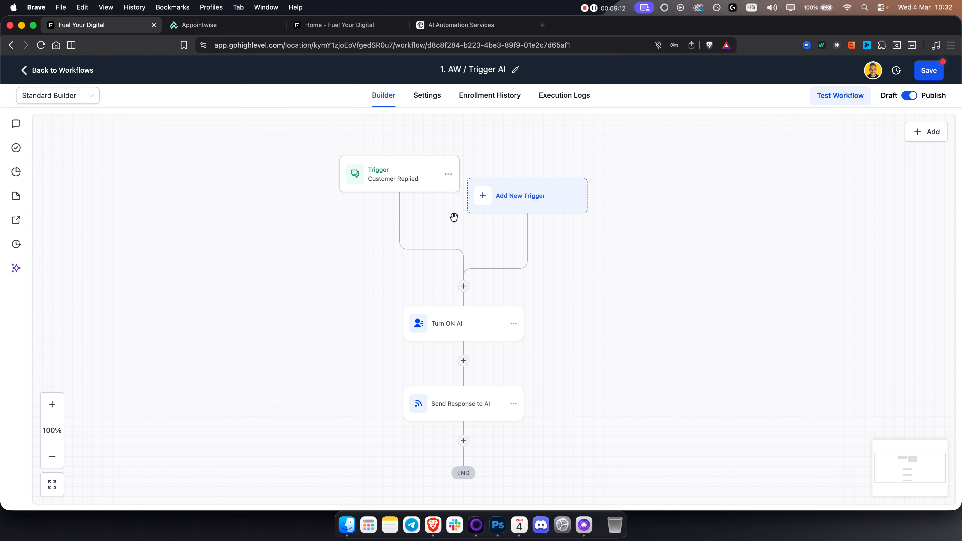
Step: Set the Customer Replied trigger's reply channel filter to SMS and save the trigger
left_click(402, 177)
left_click(757, 282)
scroll(769, 373, "down", 3)
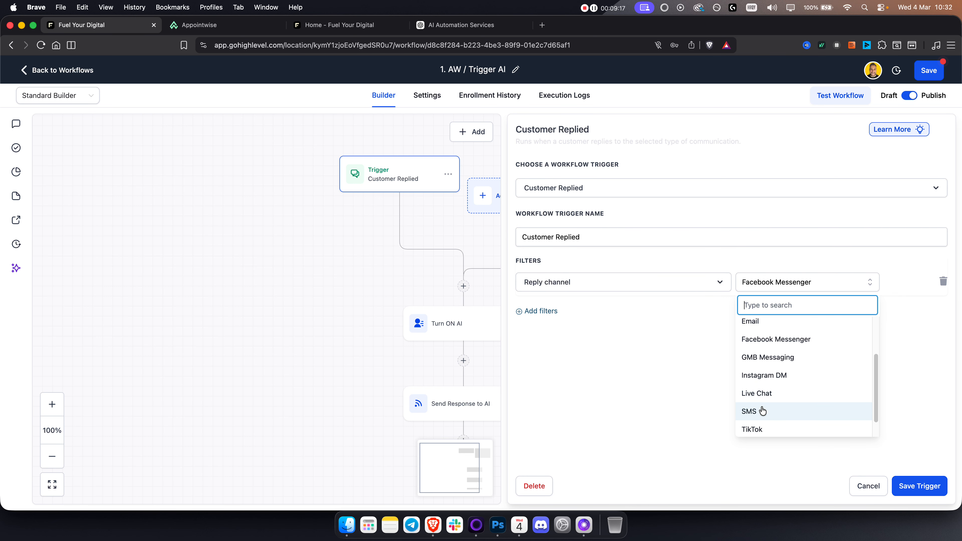
left_click(780, 410)
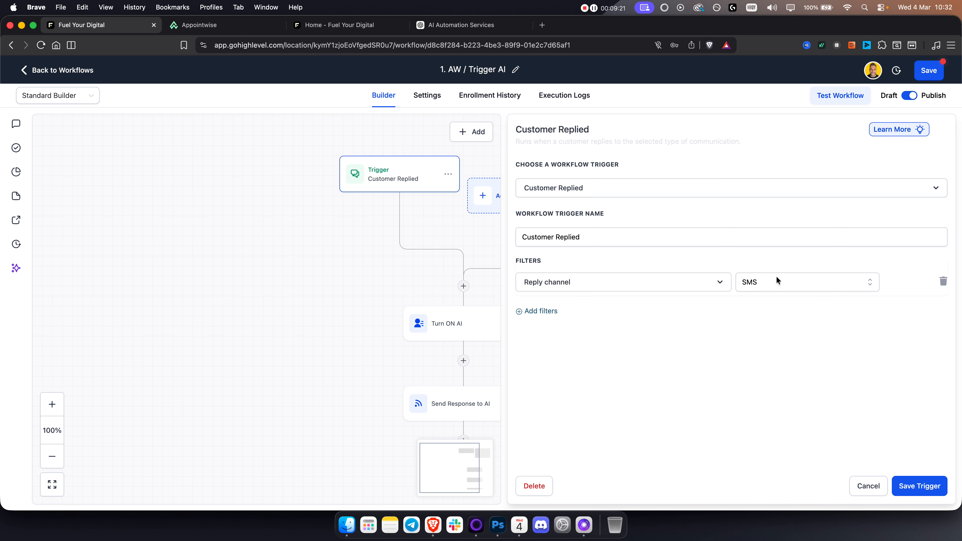
left_click(922, 489)
Step: Insert an Add Contact Tag action between the triggers and the Turn ON AI action, and open its tag selection
left_click_drag(629, 299, 610, 277)
left_click(451, 265)
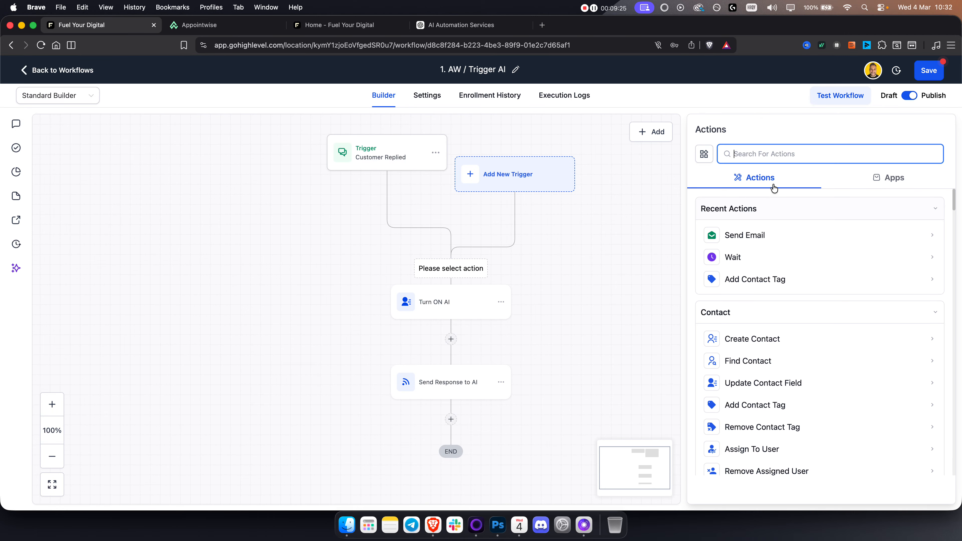
left_click(756, 279)
left_click(740, 232)
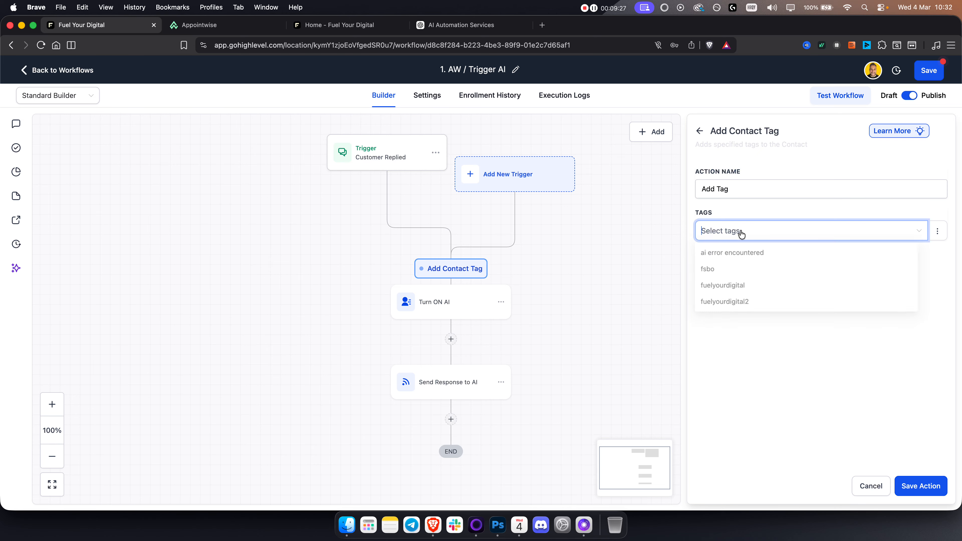
Step: Copy the GHL tag of the FYD Elite AI Sales Agent from Appointwise's AI agents list and return to the GoHighLevel workflow
left_click(201, 25)
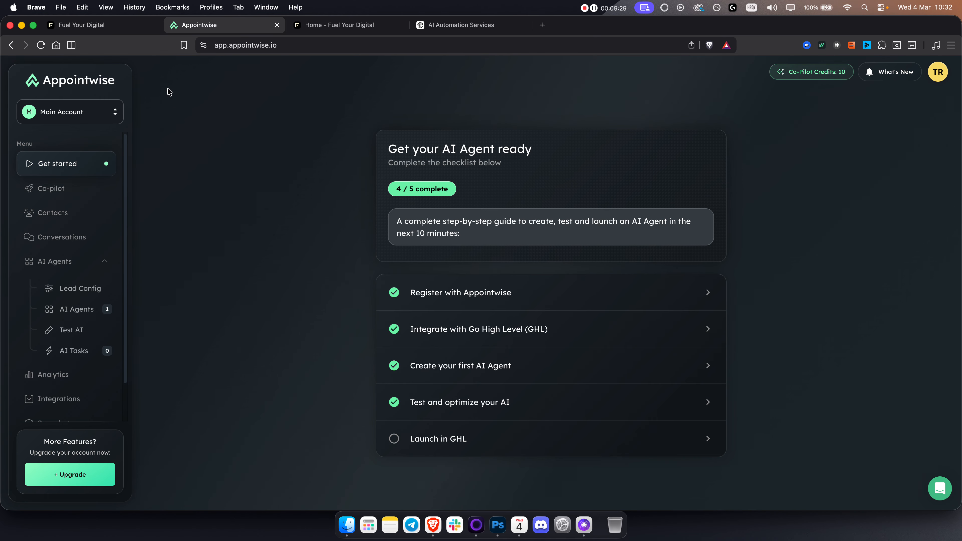
left_click(69, 309)
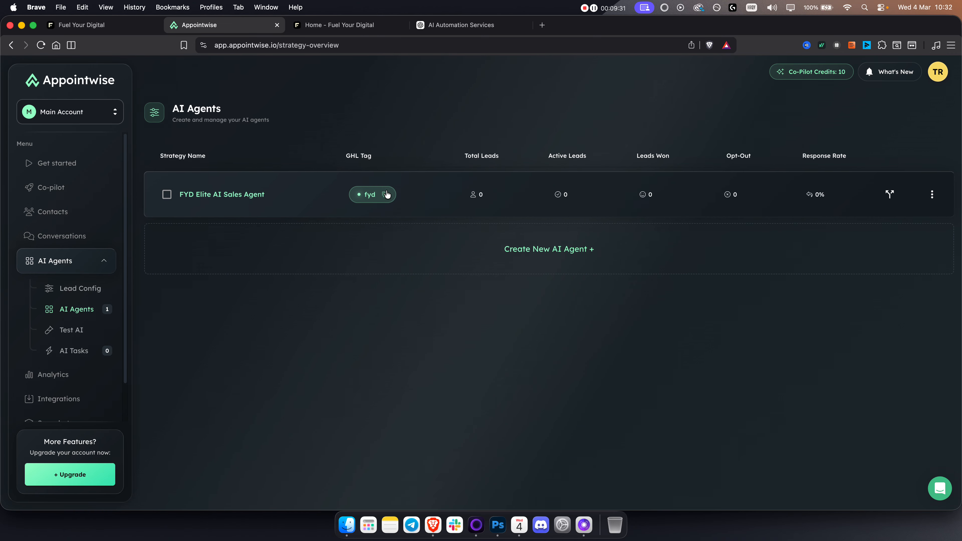
left_click(384, 195)
left_click(81, 25)
Step: Assign the fyd tag to the Add Contact Tag action, then save the action and the workflow
left_click(806, 232)
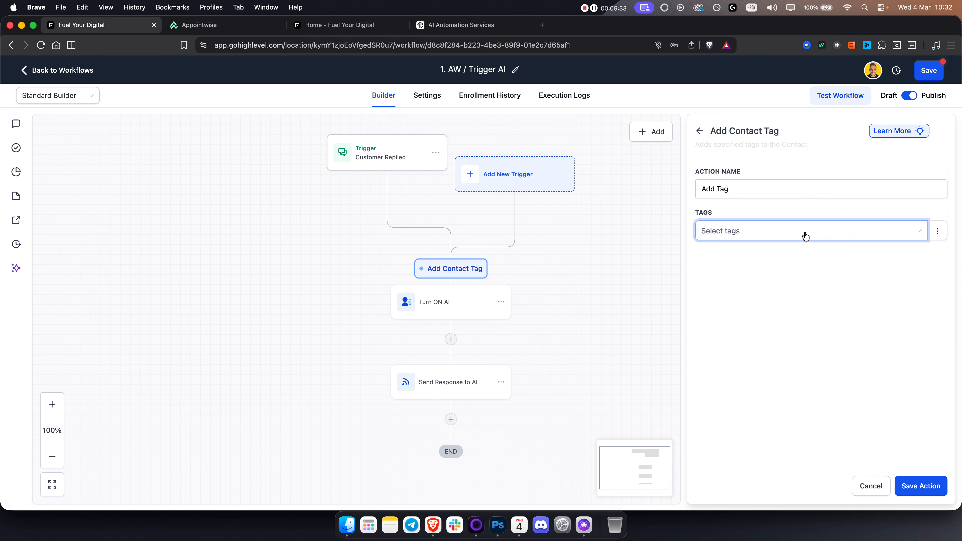
key("super+v")
left_click(743, 304)
left_click(933, 492)
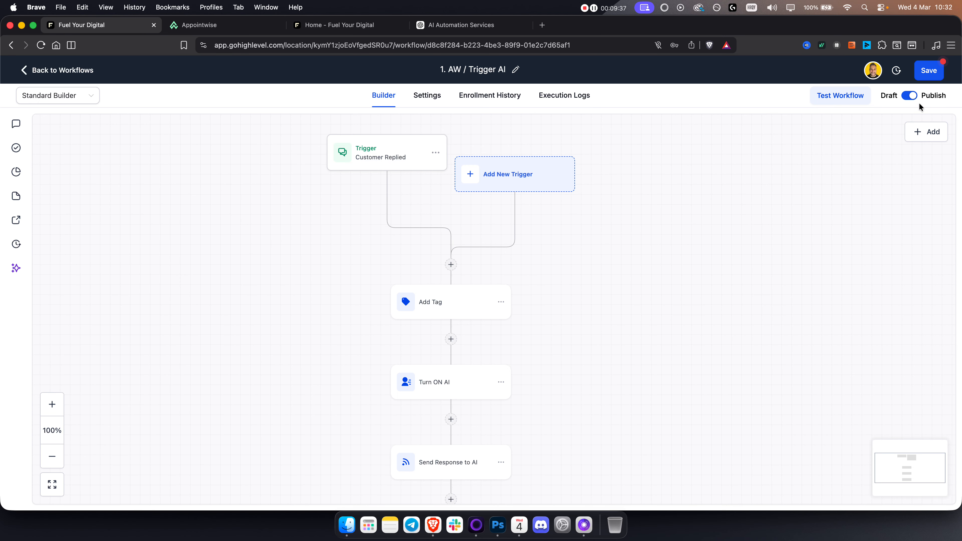
left_click(927, 71)
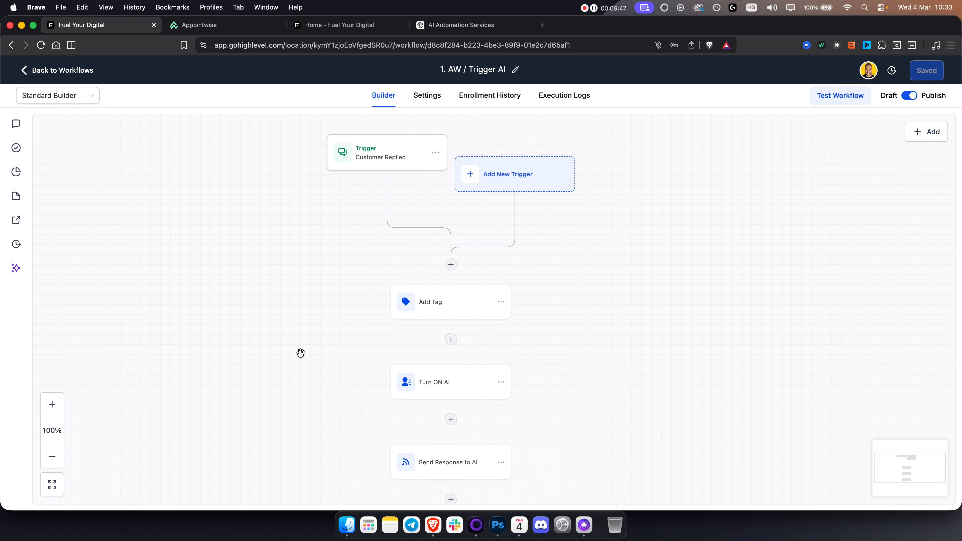
Step: Leave the workflow and, in the Phone System settings, examine the United States phone numbers available to buy
left_click(42, 72)
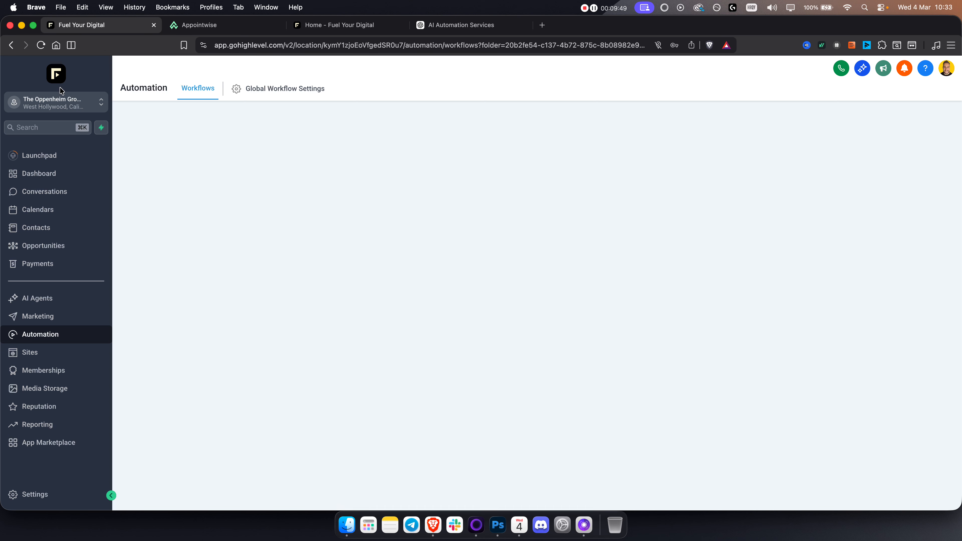
left_click(59, 496)
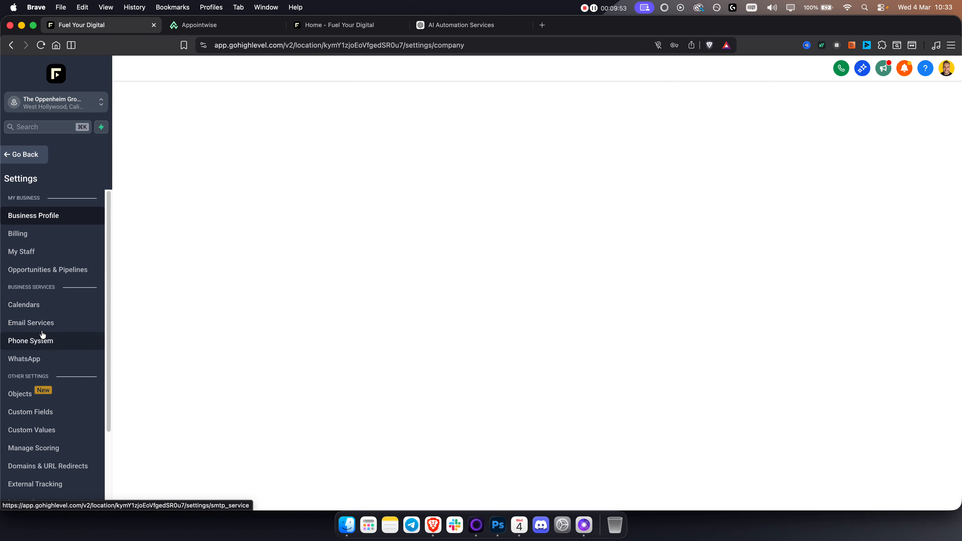
left_click(54, 343)
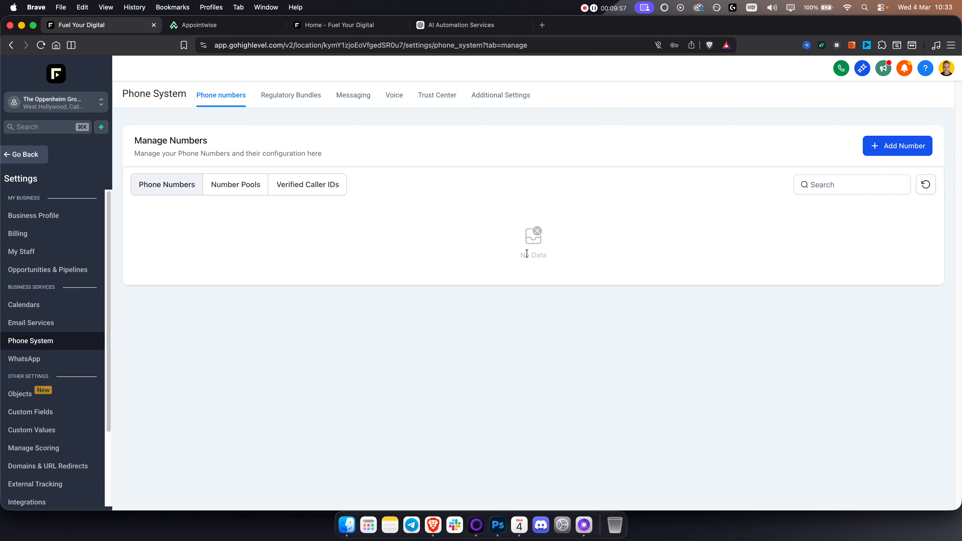
left_click(887, 148)
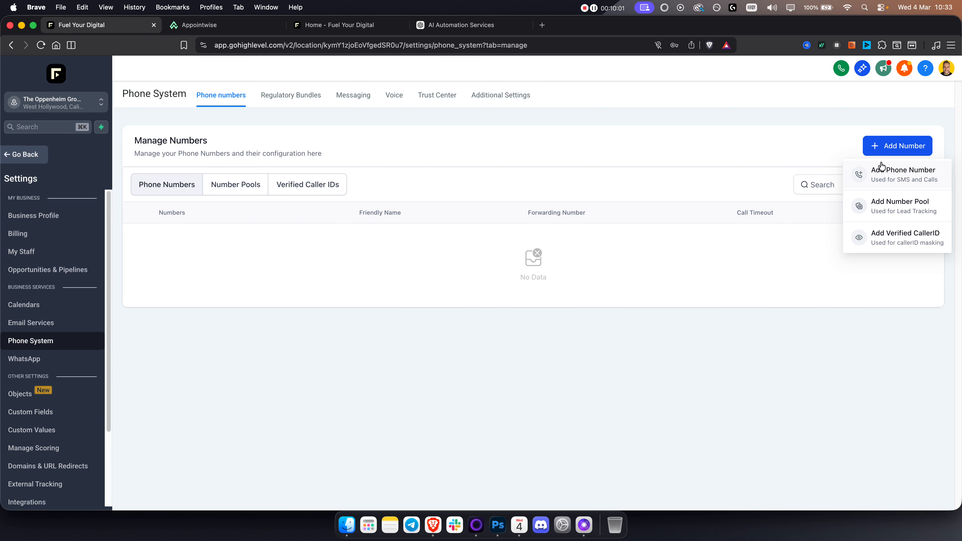
left_click(887, 175)
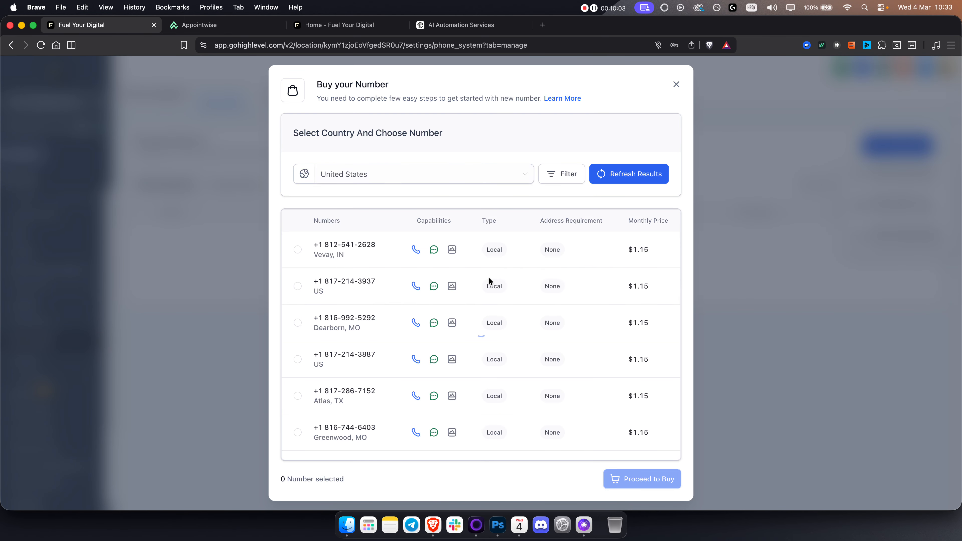
scroll(488, 258, "down", 2)
scroll(498, 288, "up", 2)
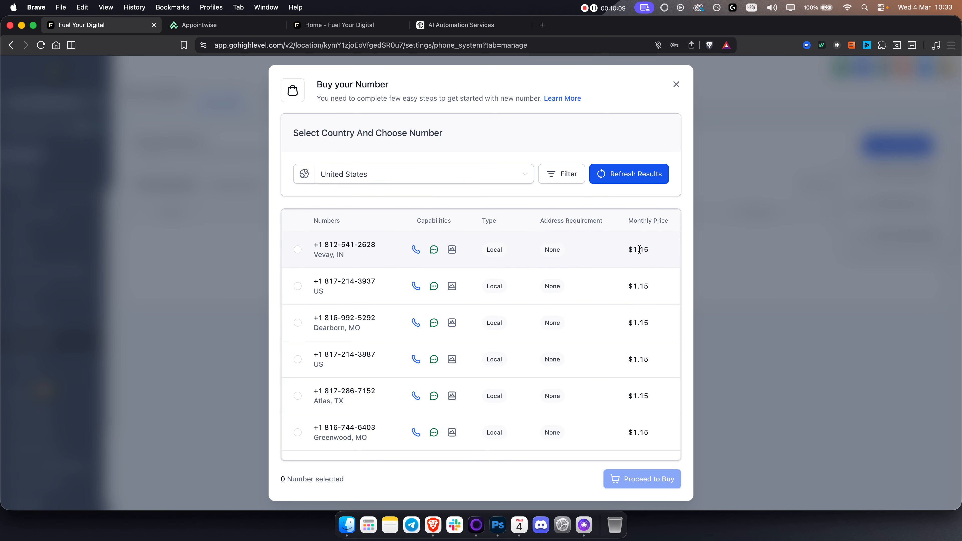
Step: Close the number purchase and examine the booking form choices in the last listed personal calendar's Form & confirmation settings
left_click(677, 85)
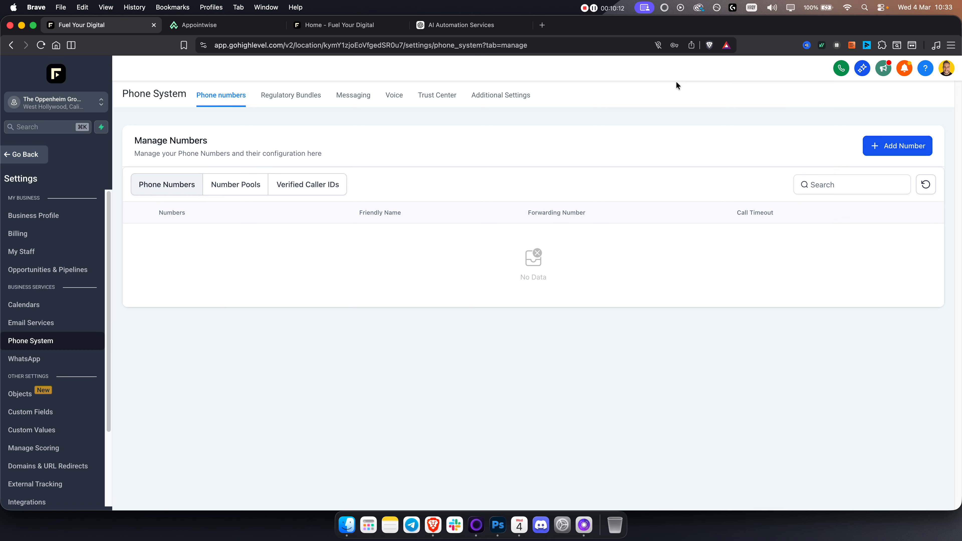
left_click(33, 158)
left_click(48, 336)
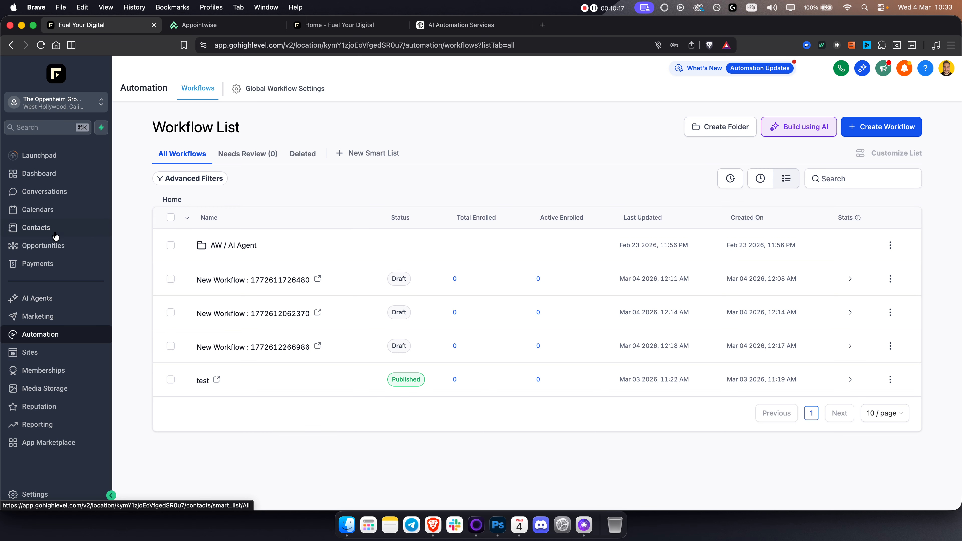
left_click(55, 215)
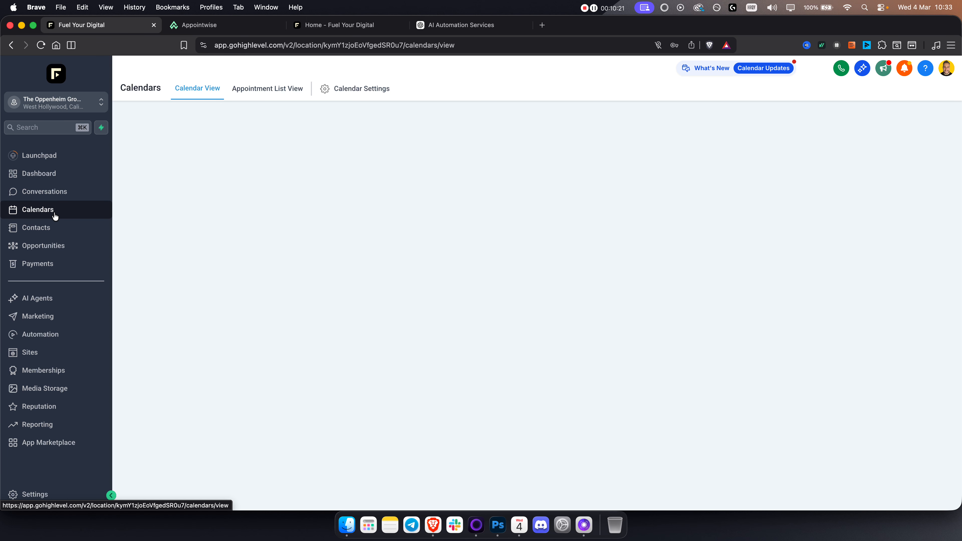
left_click(347, 91)
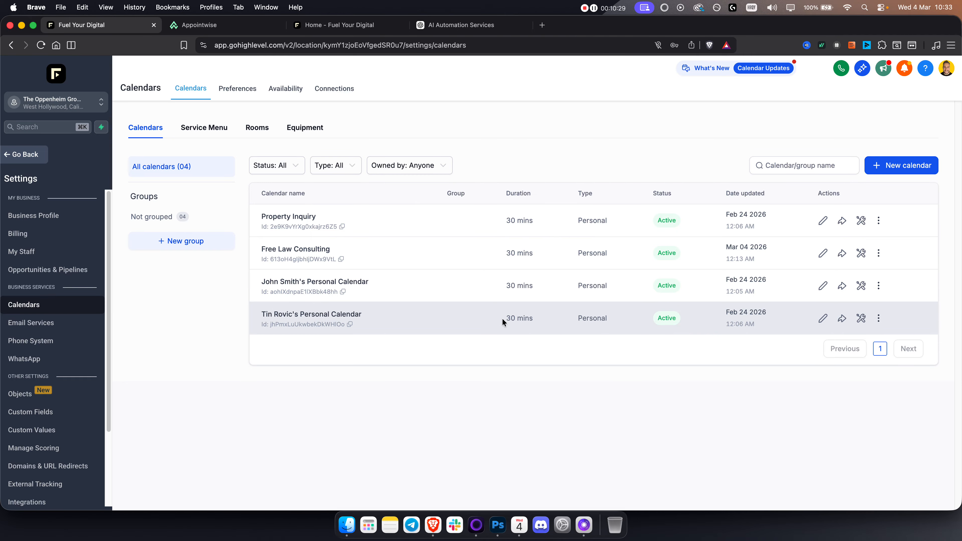
left_click(823, 318)
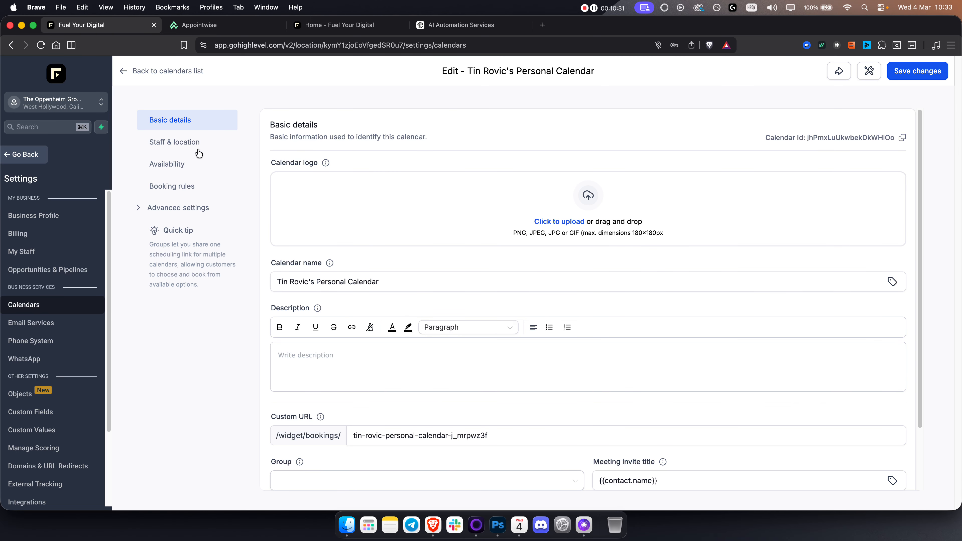
left_click(192, 208)
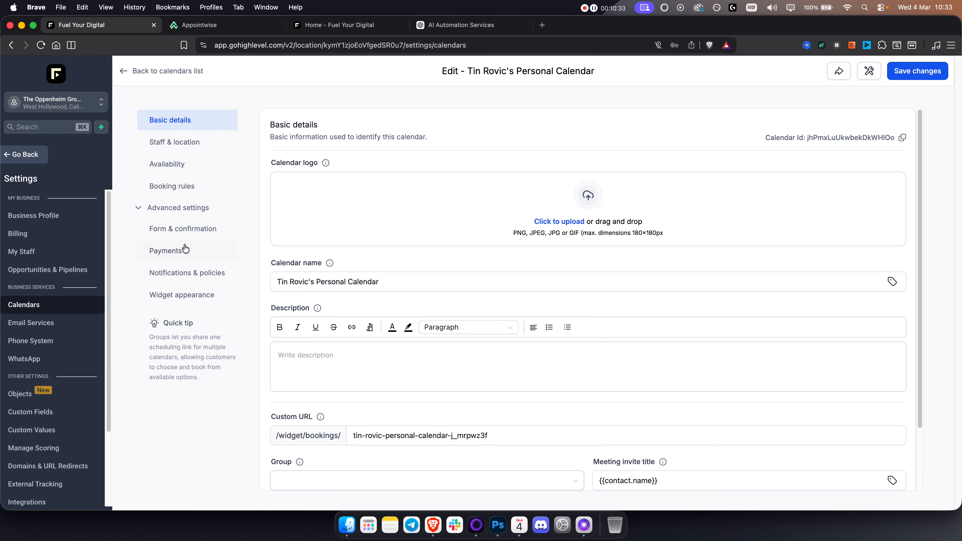
left_click(184, 230)
left_click(345, 184)
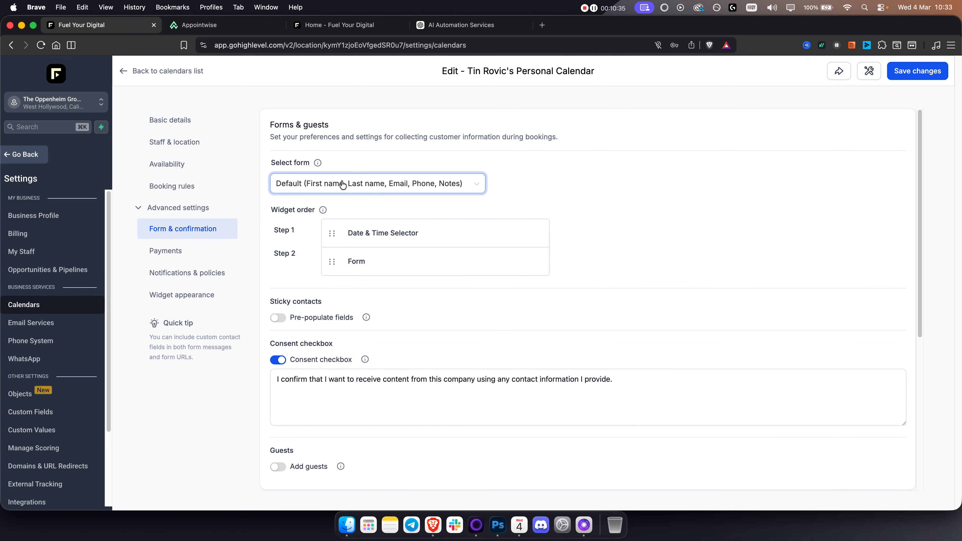
left_click(441, 167)
Step: Create a new form from scratch in the form builder under Sites
left_click(16, 159)
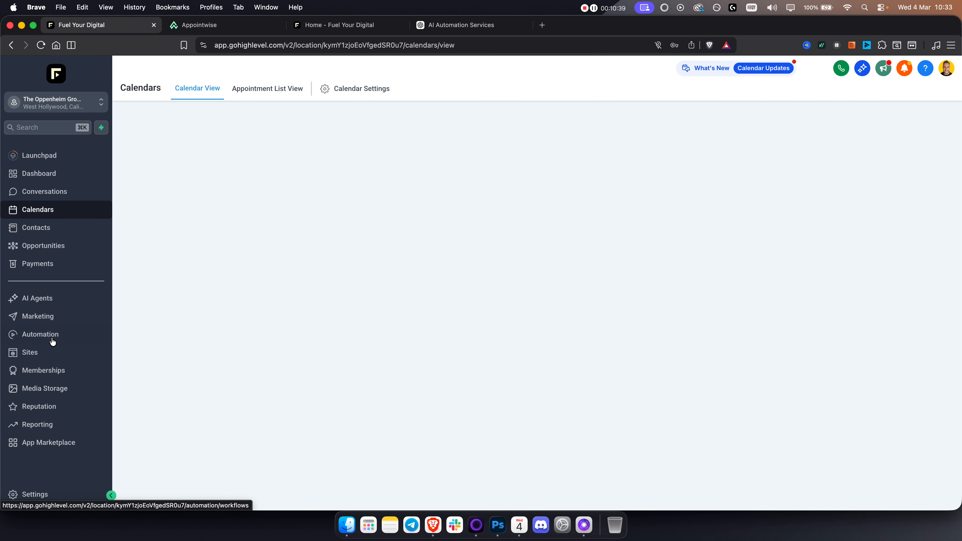
left_click(41, 355)
mouse_move(496, 88)
left_click(493, 110)
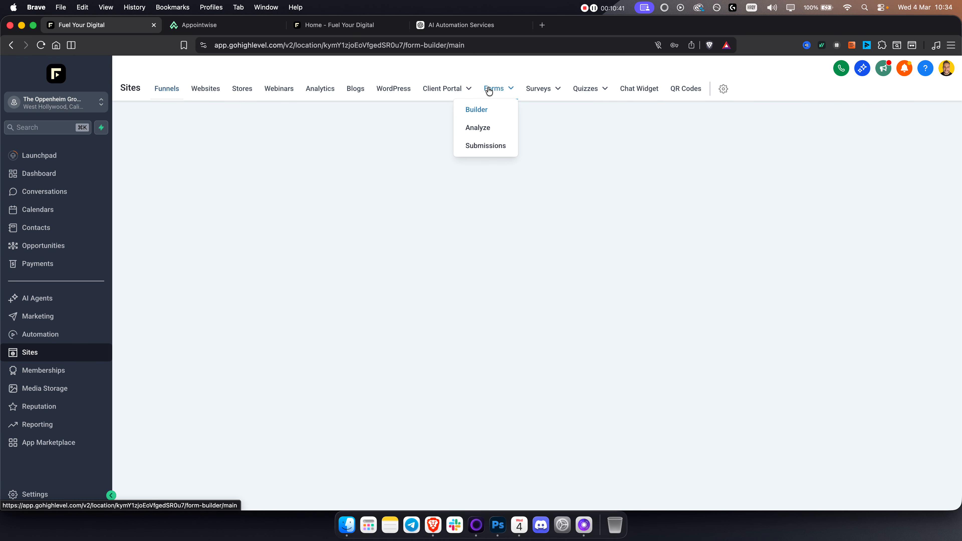
left_click(827, 128)
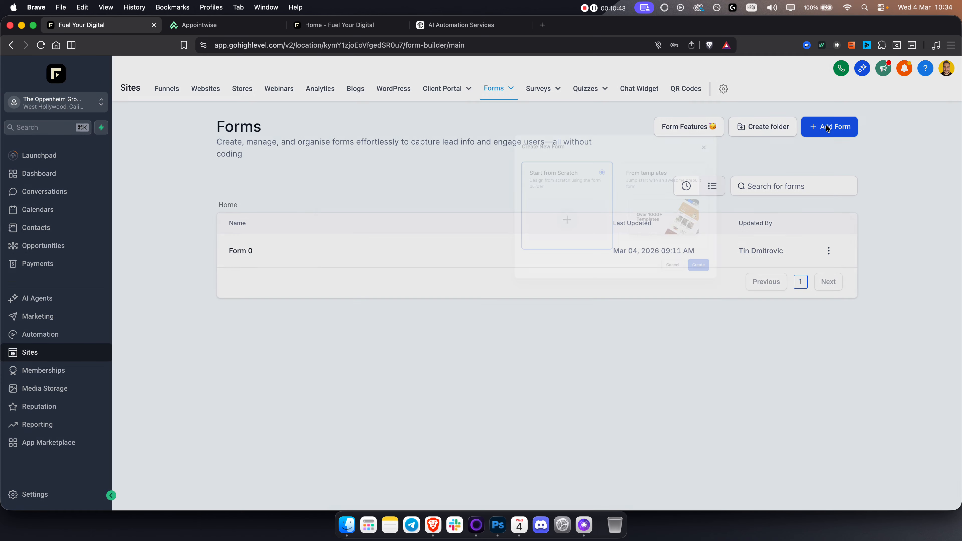
left_click(608, 378)
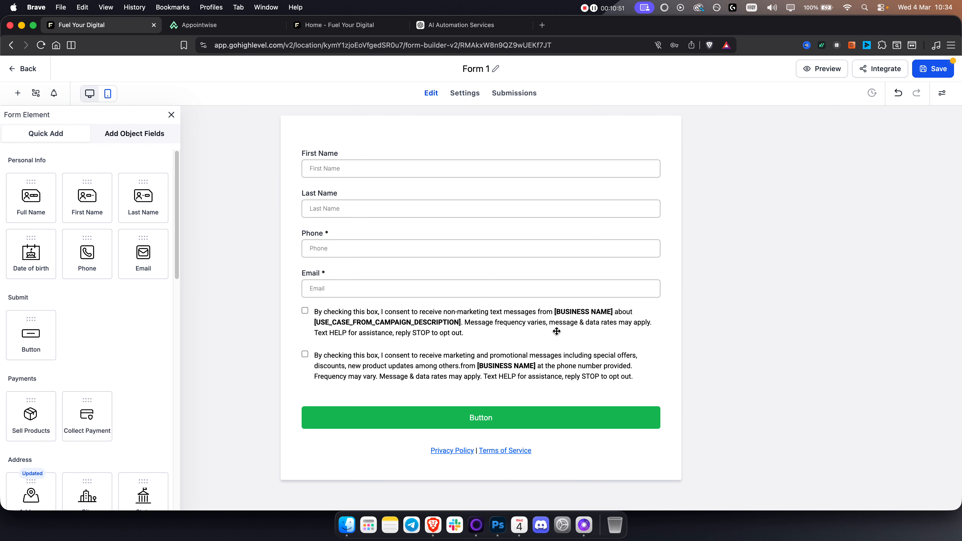
Step: Delete the SMS consent checkboxes element from Form 1, save the form and return to the forms list
left_click(430, 323)
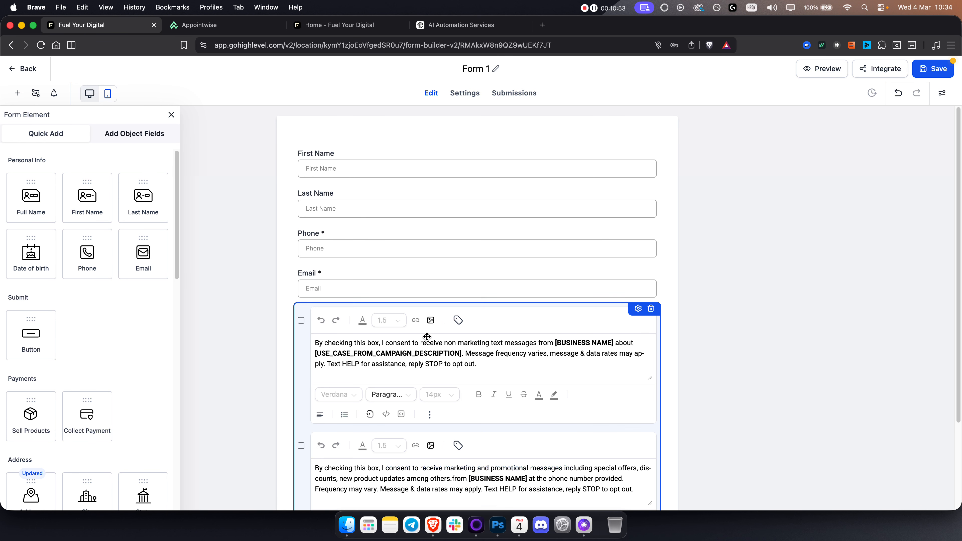
left_click(651, 308)
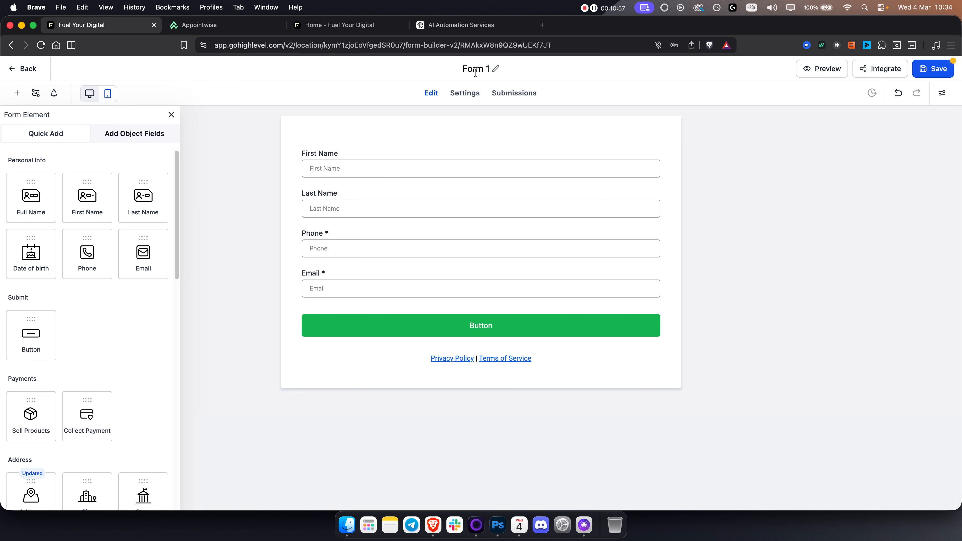
left_click(943, 72)
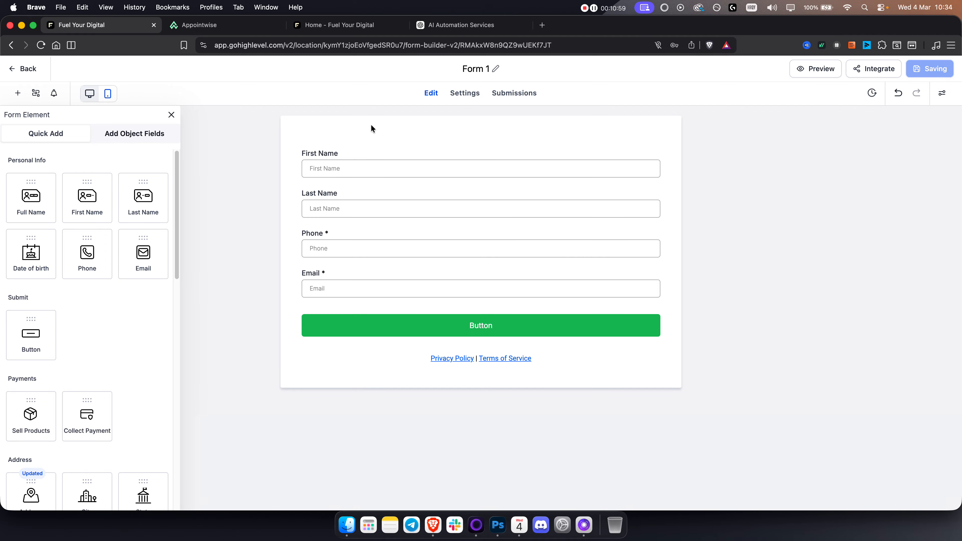
left_click(28, 70)
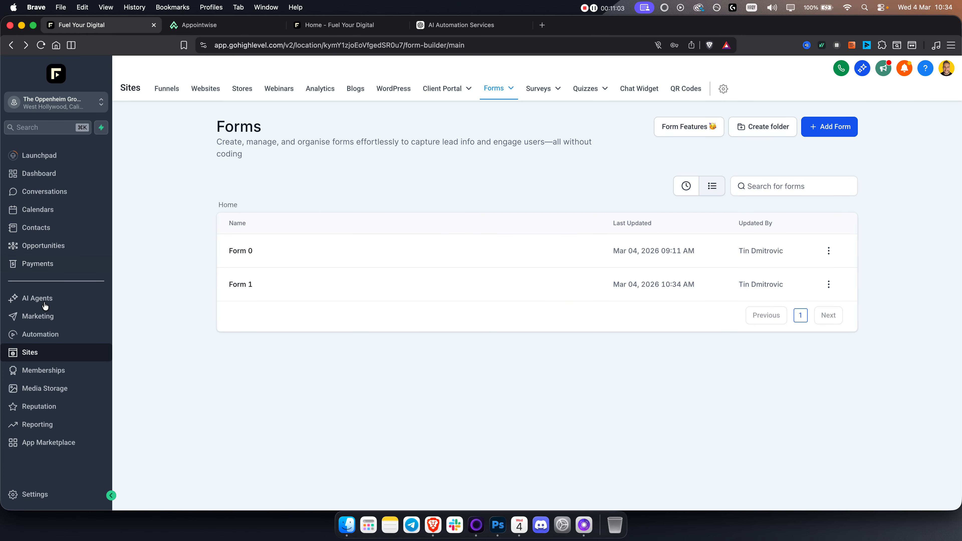
Step: Assign Form 1 as the booking form of the last listed personal calendar and save the calendar changes
left_click(40, 334)
left_click(57, 215)
left_click(387, 97)
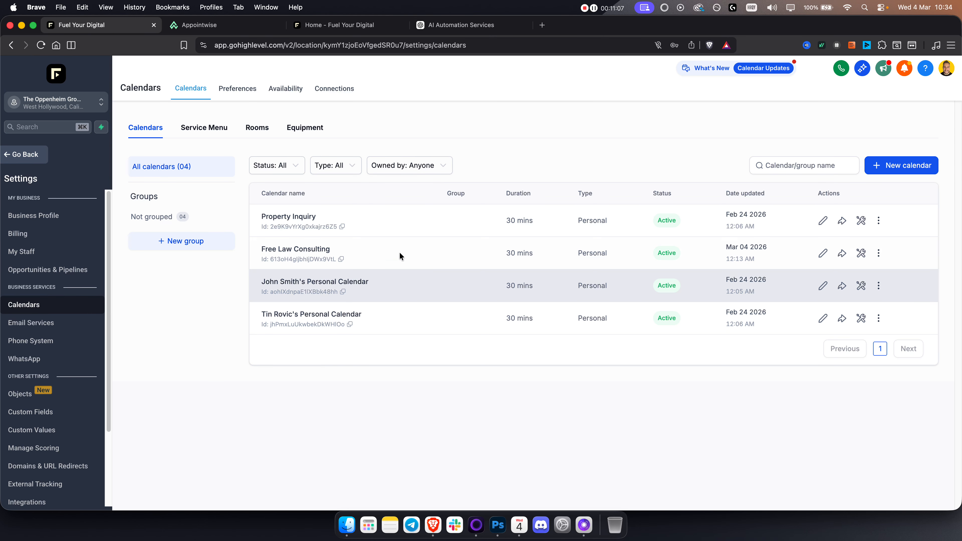
left_click(828, 321)
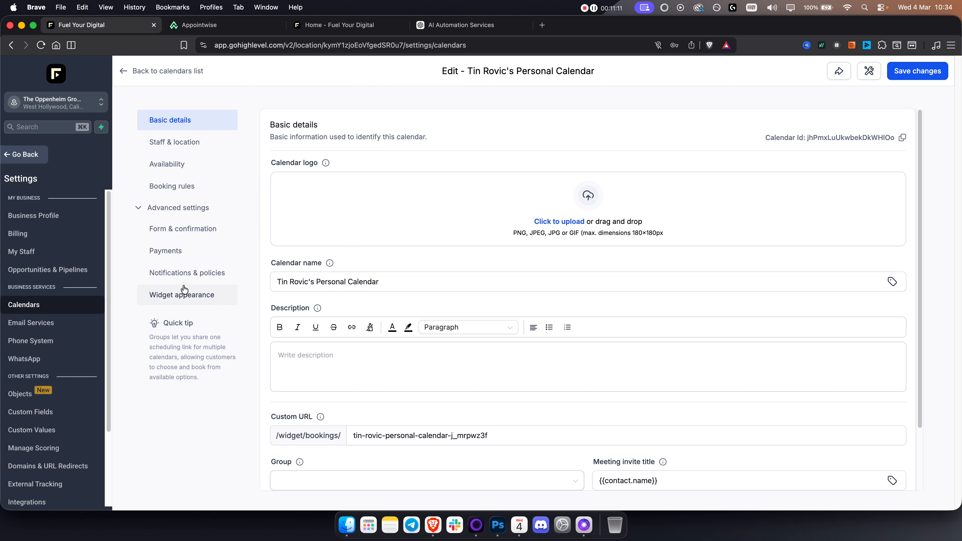
left_click(186, 228)
left_click(418, 186)
left_click(360, 223)
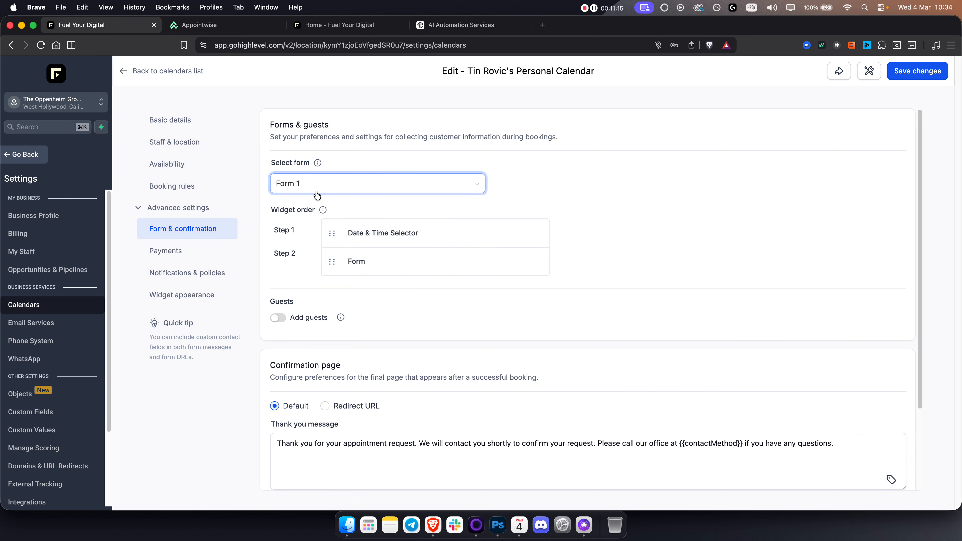
left_click(939, 71)
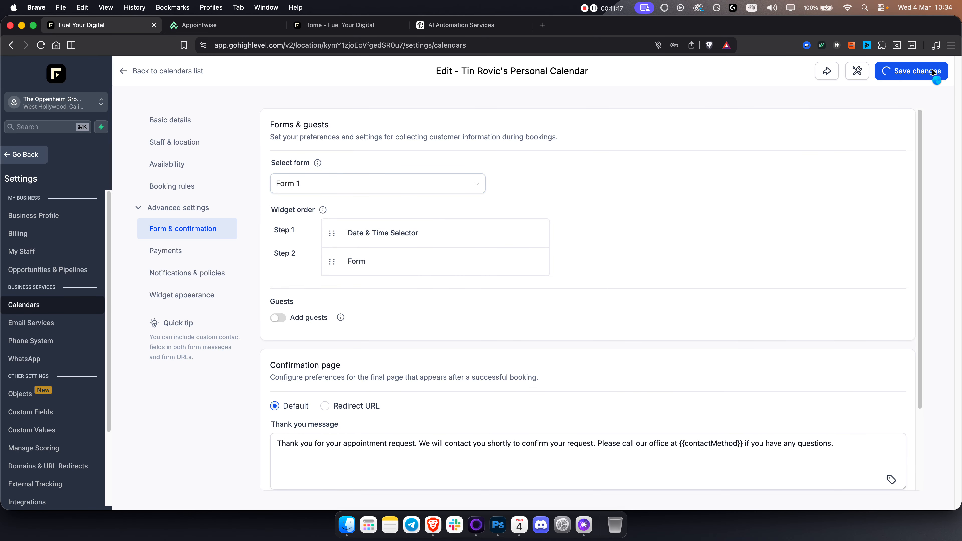
Step: Return to the automation workflows and create a new workflow from scratch
left_click(17, 159)
left_click(59, 338)
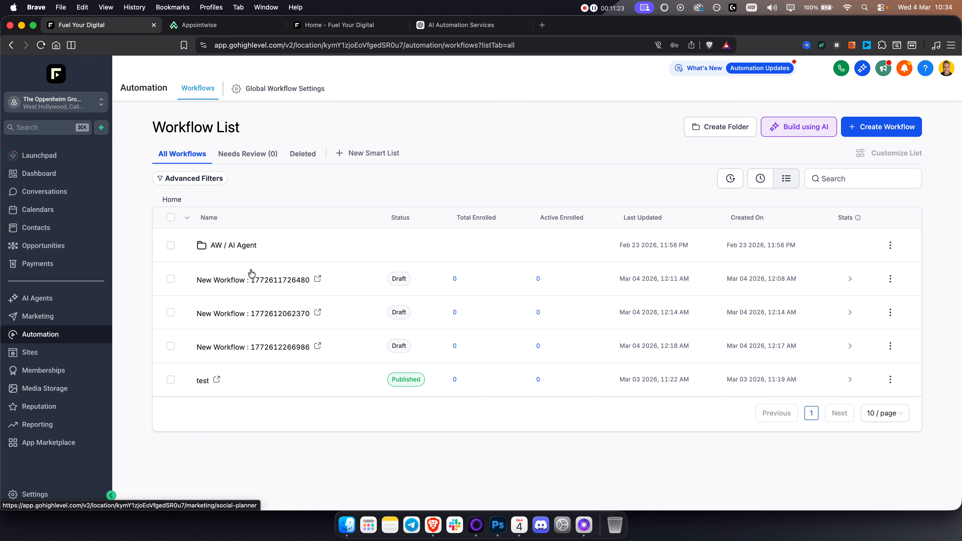
left_click(902, 125)
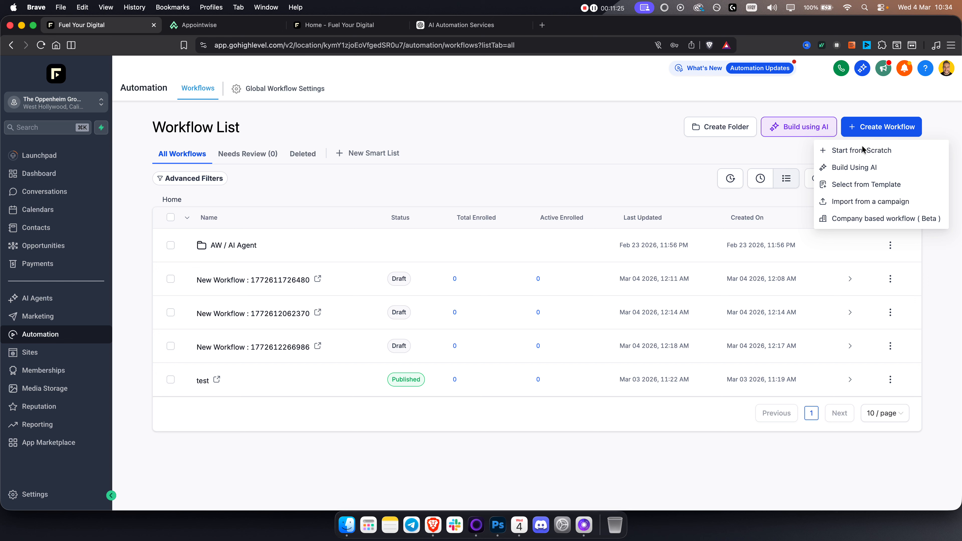
left_click(849, 154)
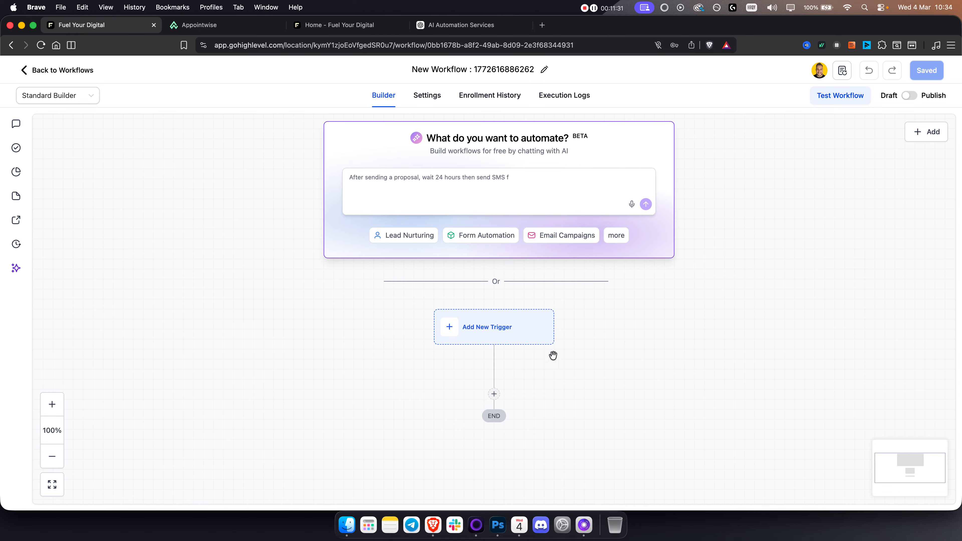
Step: Add a Form Submitted trigger filtered to Form is Form 1, and save the trigger
left_click(527, 337)
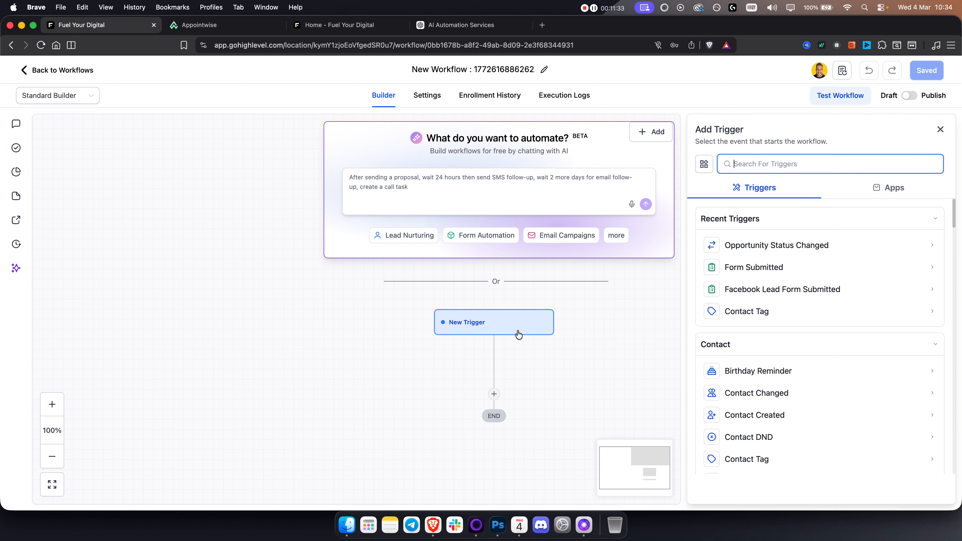
left_click(753, 265)
left_click(531, 274)
left_click(580, 284)
left_click(568, 355)
left_click(772, 287)
left_click(767, 308)
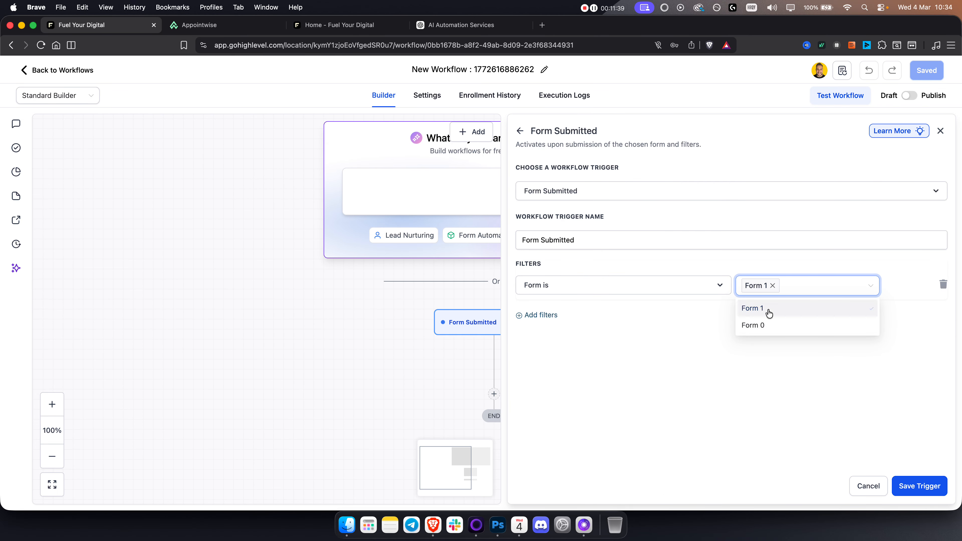
left_click(921, 486)
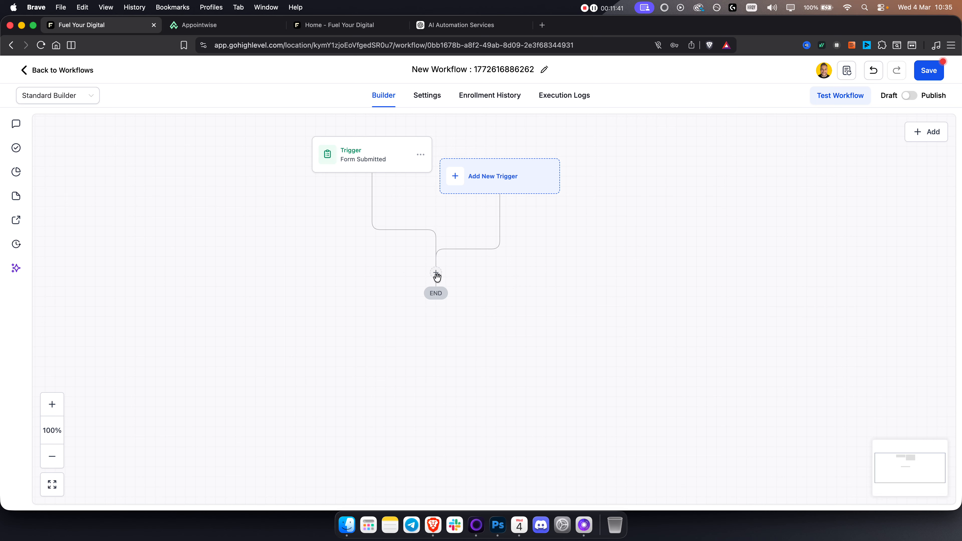
Step: Examine the Email and SMS action settings for the step below the Form Submitted trigger, and cancel adding an action
left_click(436, 272)
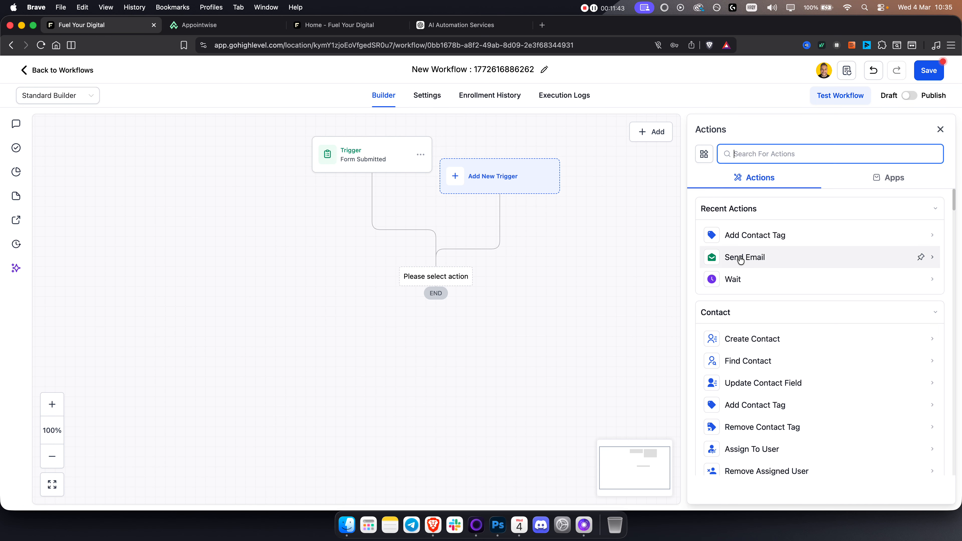
left_click(745, 256)
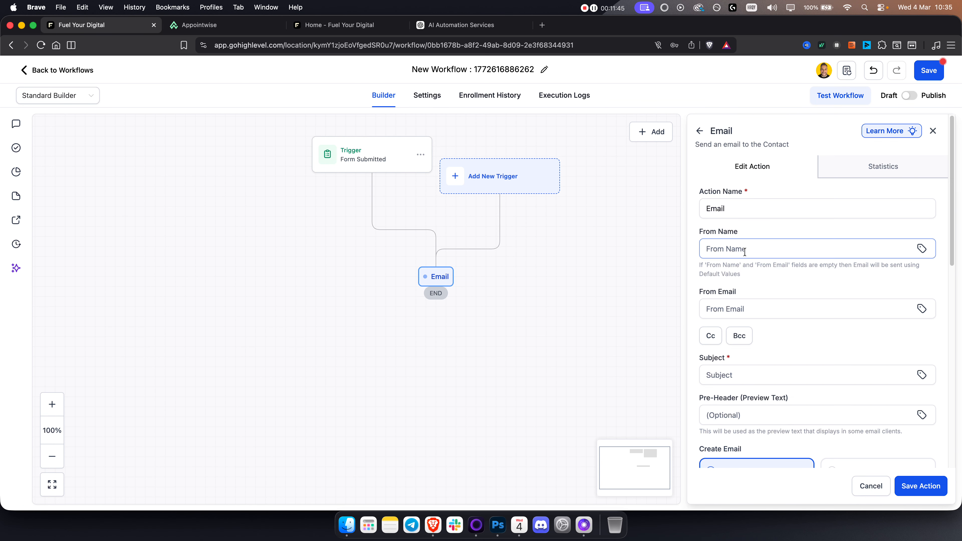
scroll(786, 305, "down", 8)
scroll(784, 309, "down", 5)
scroll(757, 238, "up", 15)
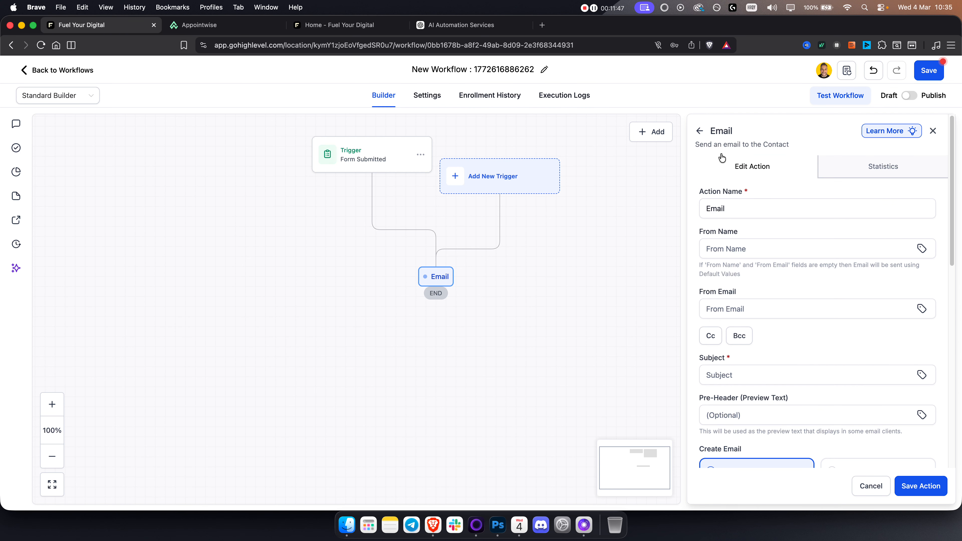
left_click(704, 131)
type("sms")
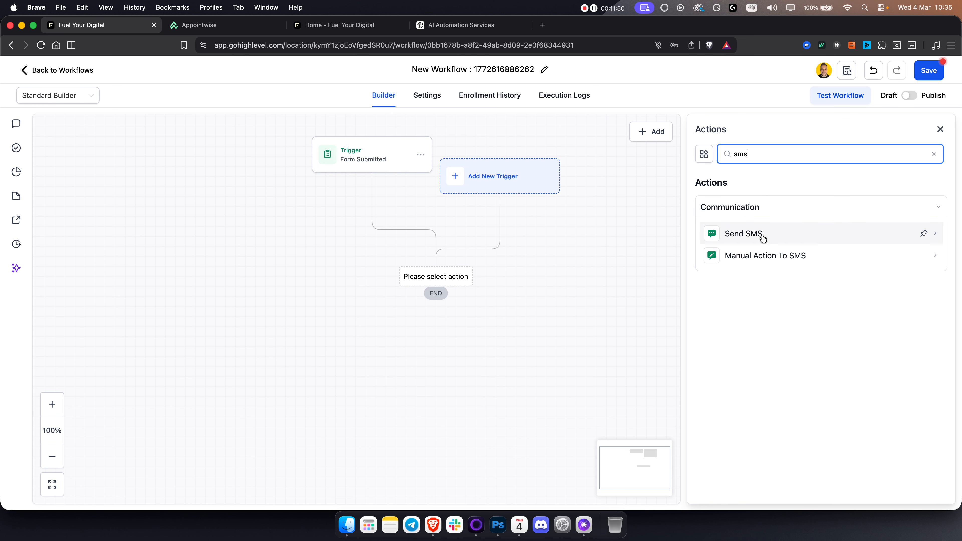
left_click(763, 237)
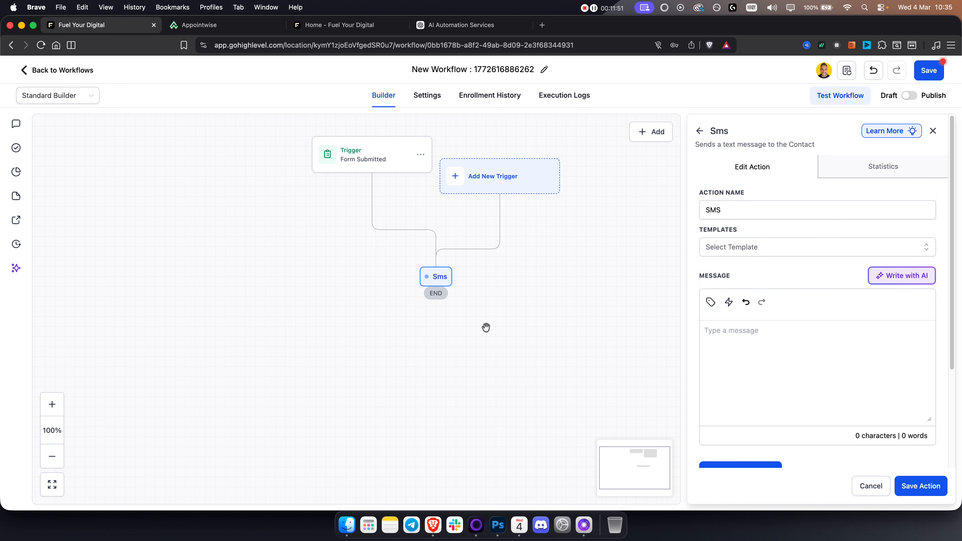
scroll(761, 345, "down", 2)
scroll(763, 334, "up", 2)
left_click(871, 486)
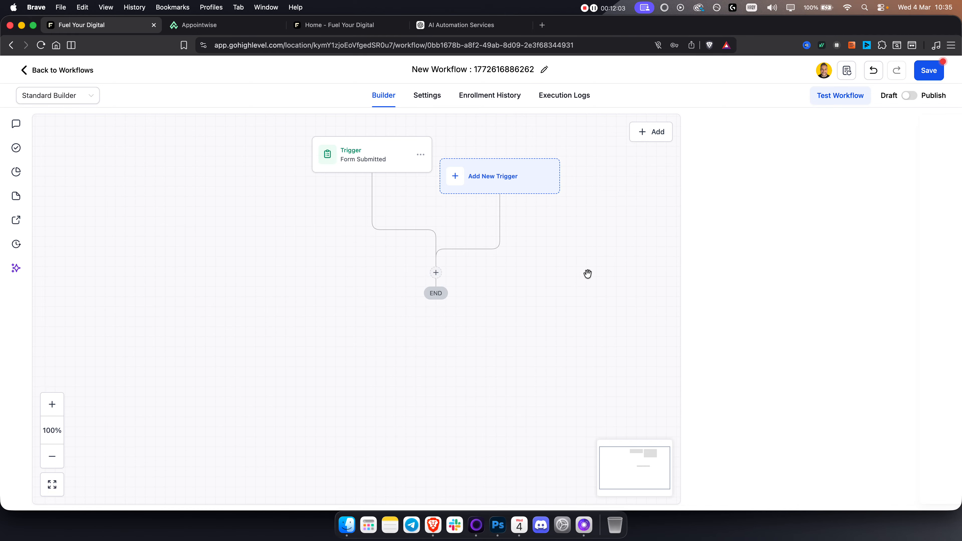
Step: Switch to Appointwise's AI Agents overview
left_click_drag(628, 280, 631, 274)
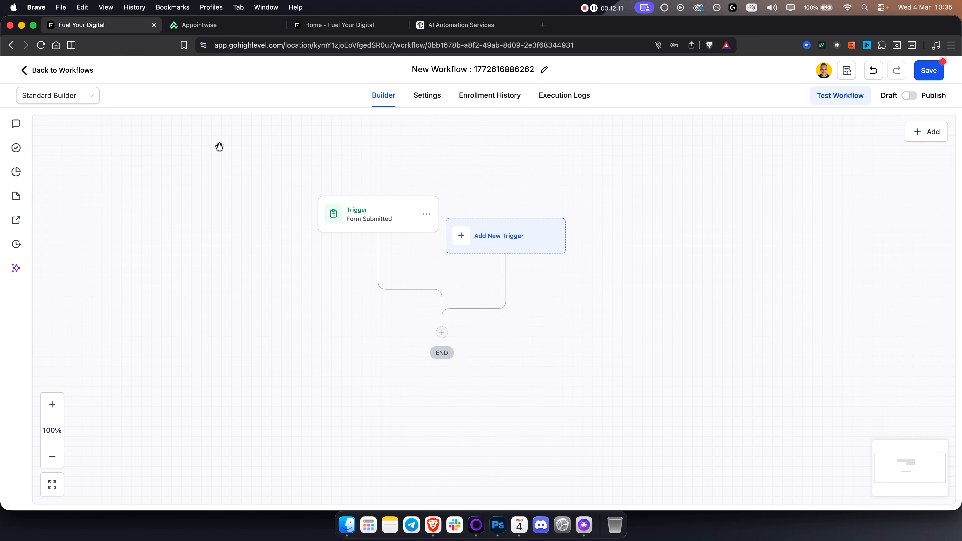
left_click(197, 26)
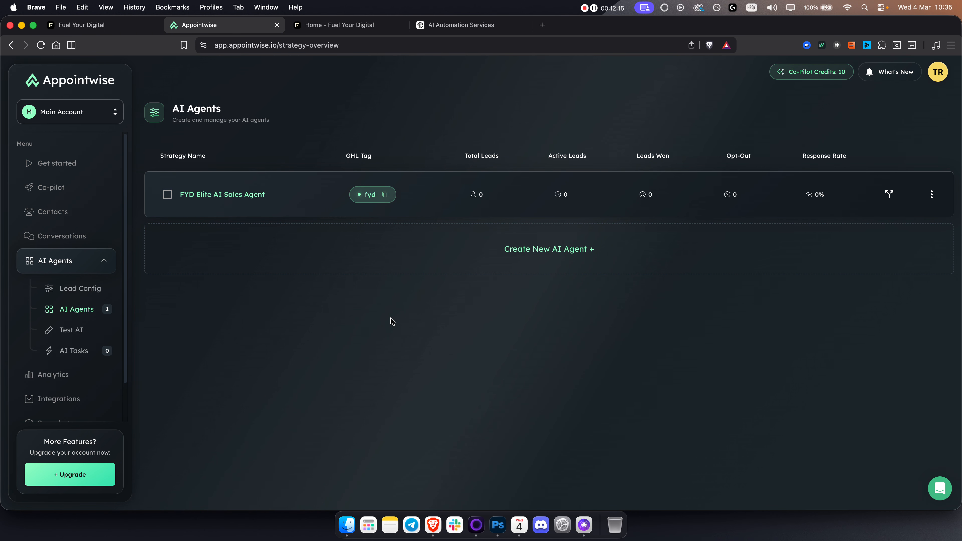